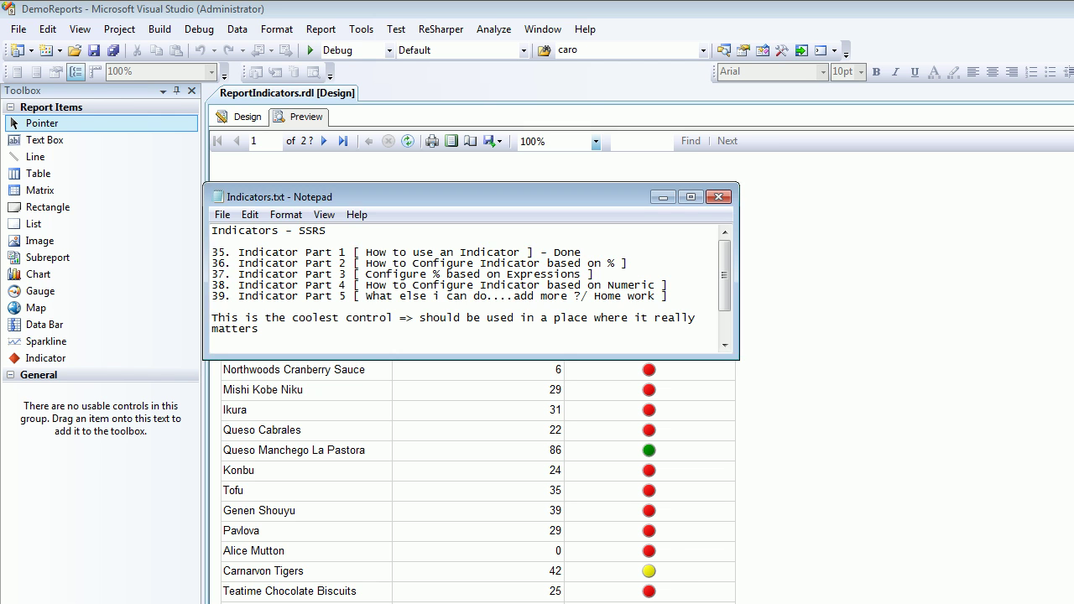
Return to the report's design view and delete the existing indicator from the Should I Buy ? detail cell
click(663, 196)
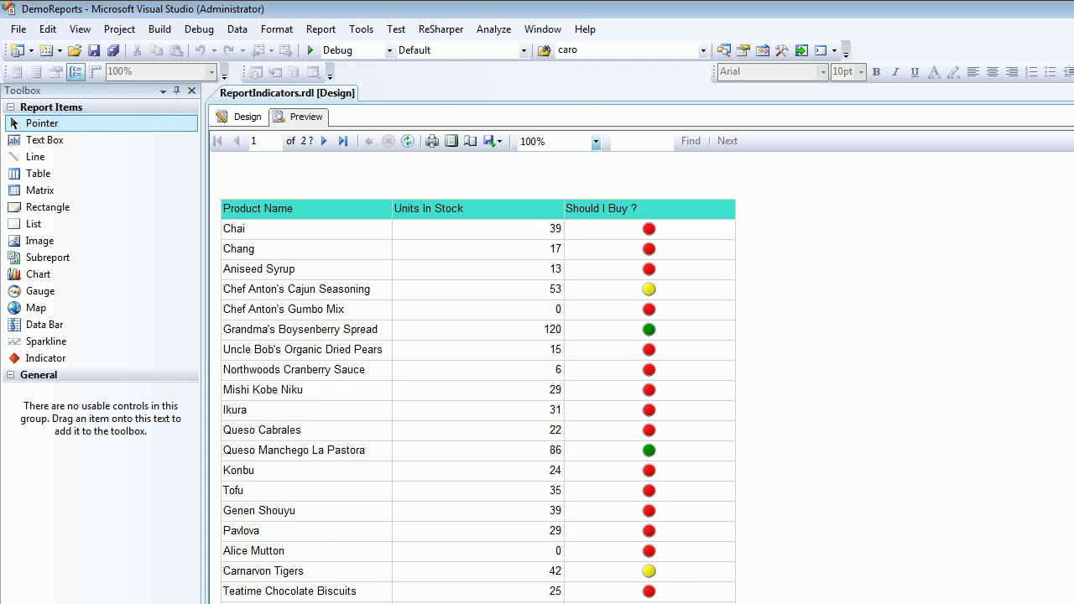
click(243, 117)
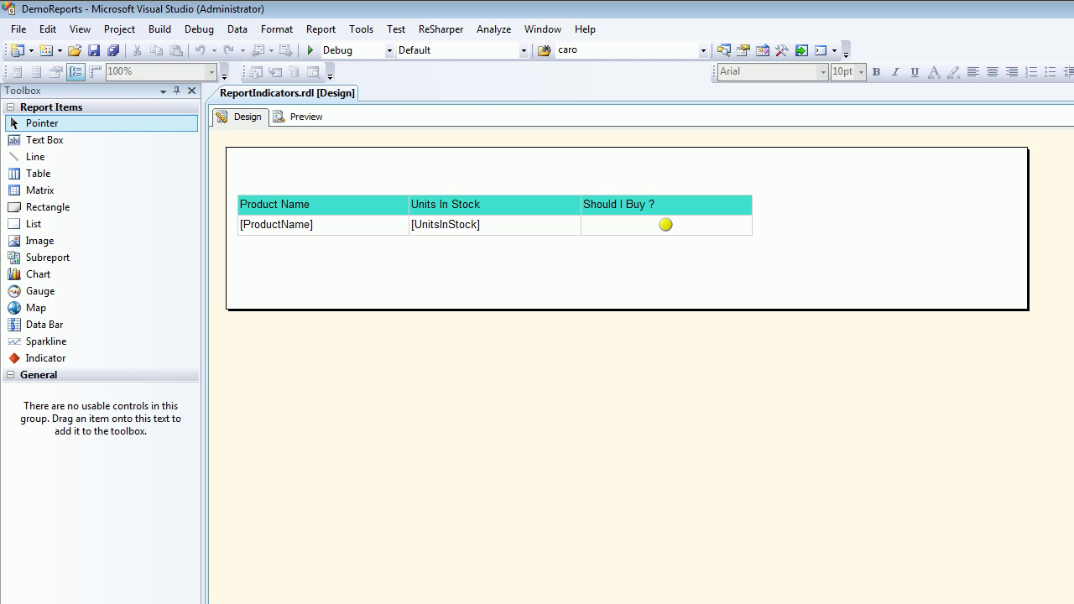
right_click(666, 224)
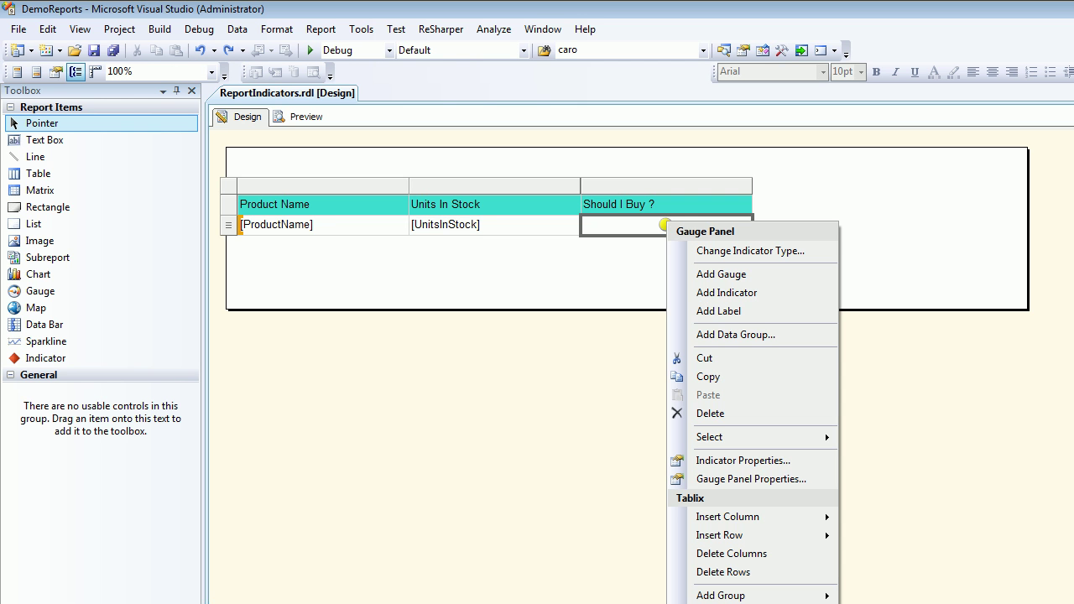
click(710, 412)
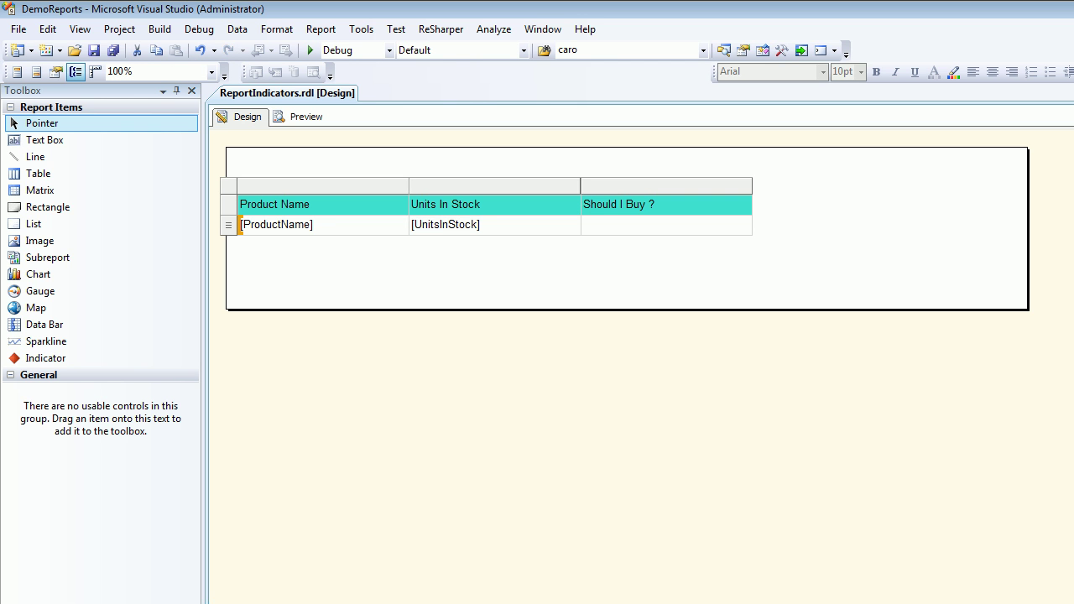
Insert an indicator with the plain red, yellow and green circles shape set into the empty Should I Buy ? detail cell
drag(45, 359, 666, 224)
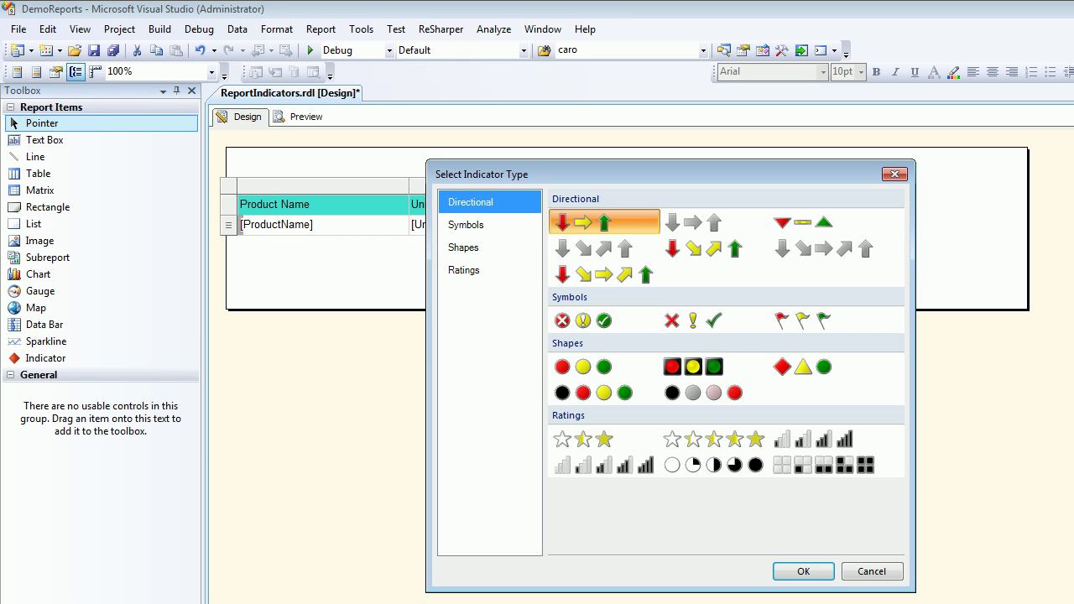
click(604, 365)
click(803, 572)
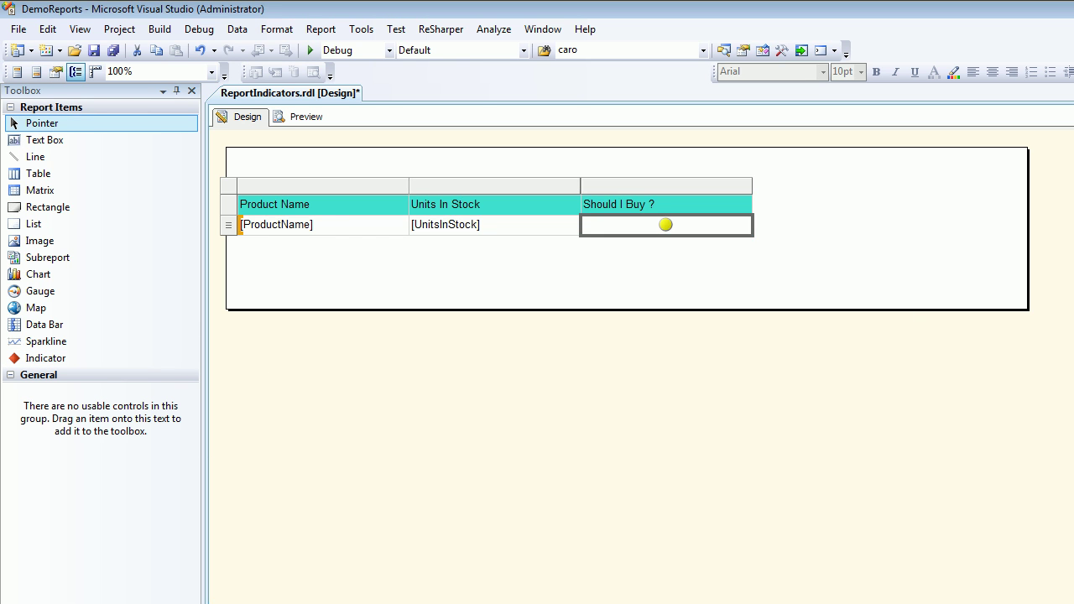
Compare the DataSet1 fields with the table's ProductName and UnitsInStock cells, and preview the report before any value is assigned to the indicator
key(ctrl+alt+d)
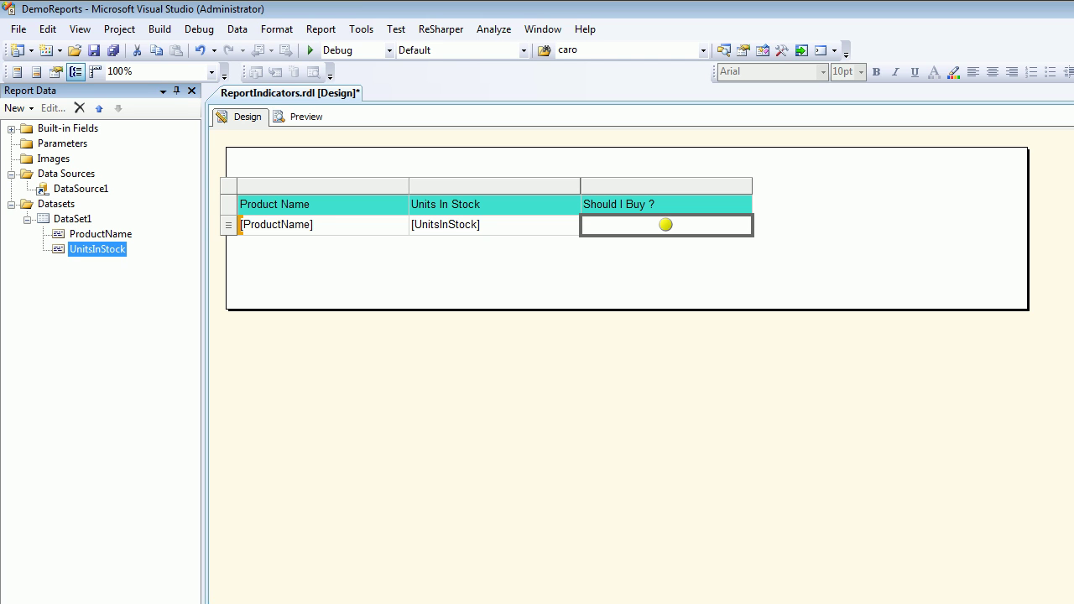
click(72, 219)
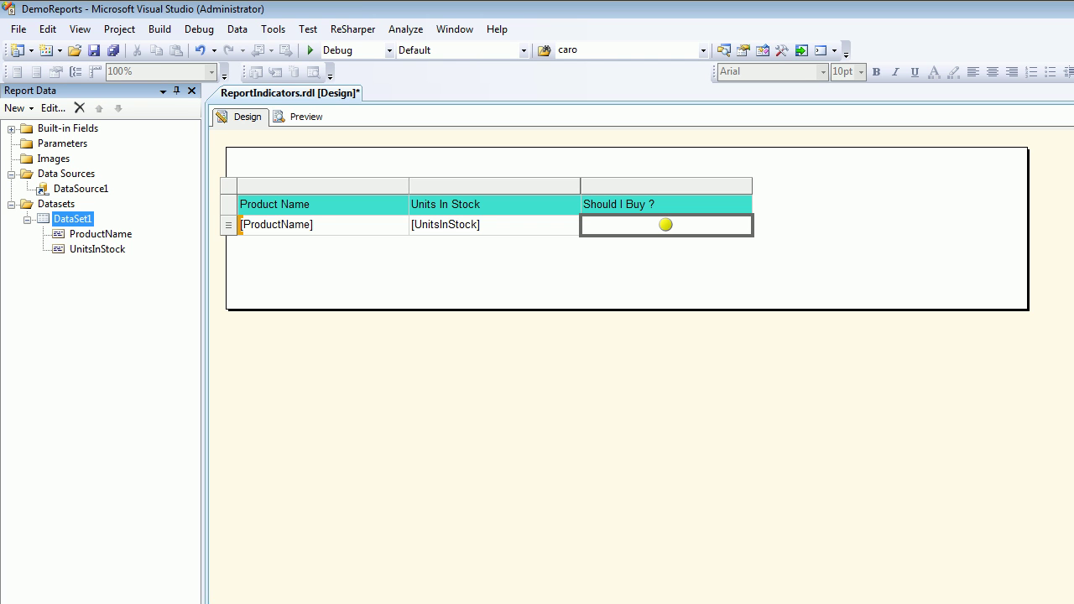
click(100, 234)
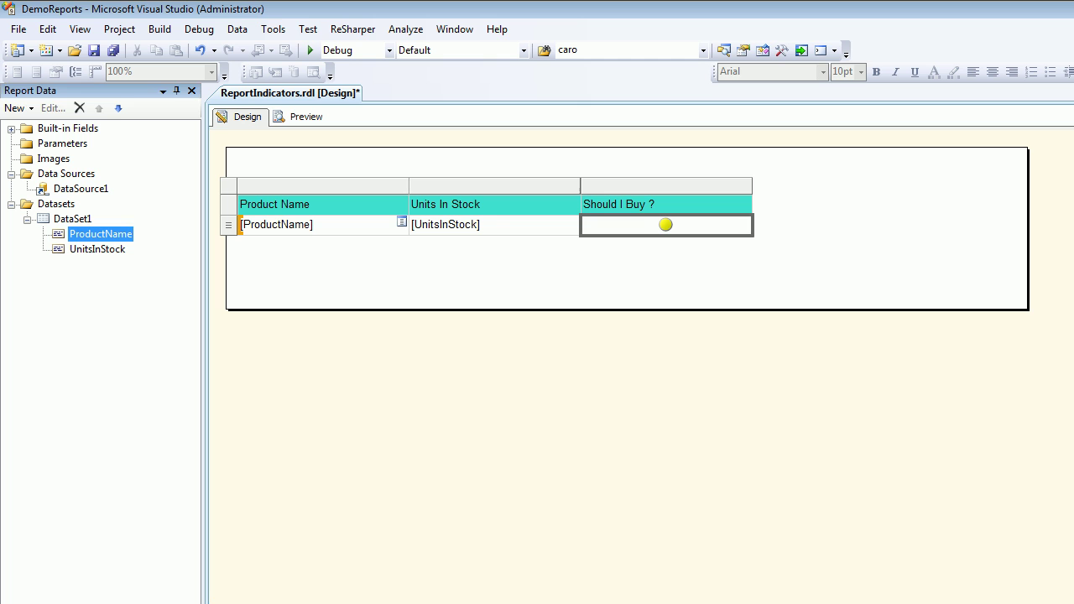
click(324, 225)
click(98, 249)
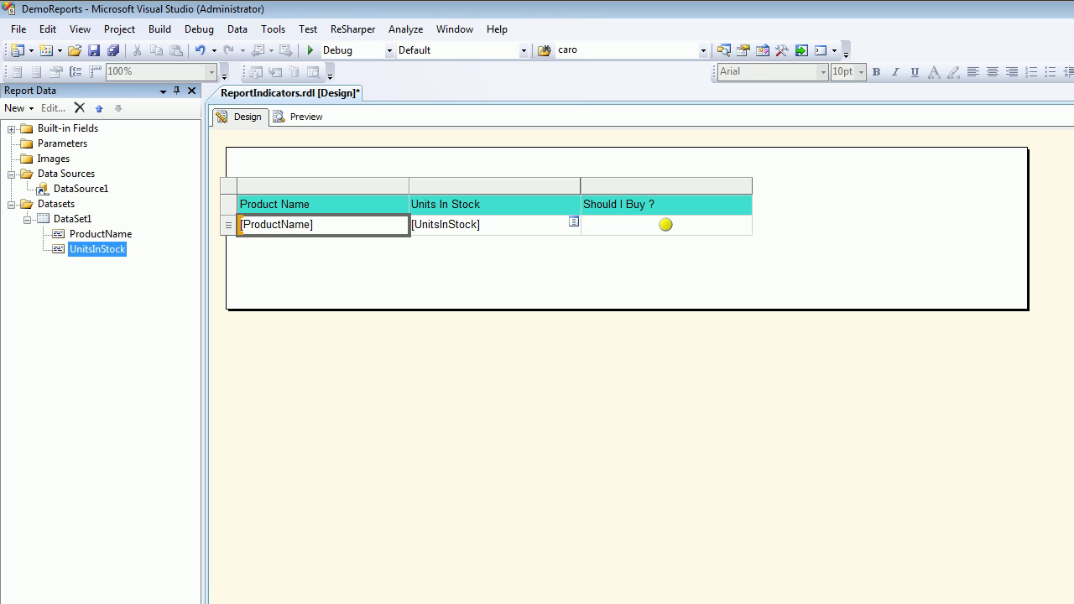
double_click(445, 225)
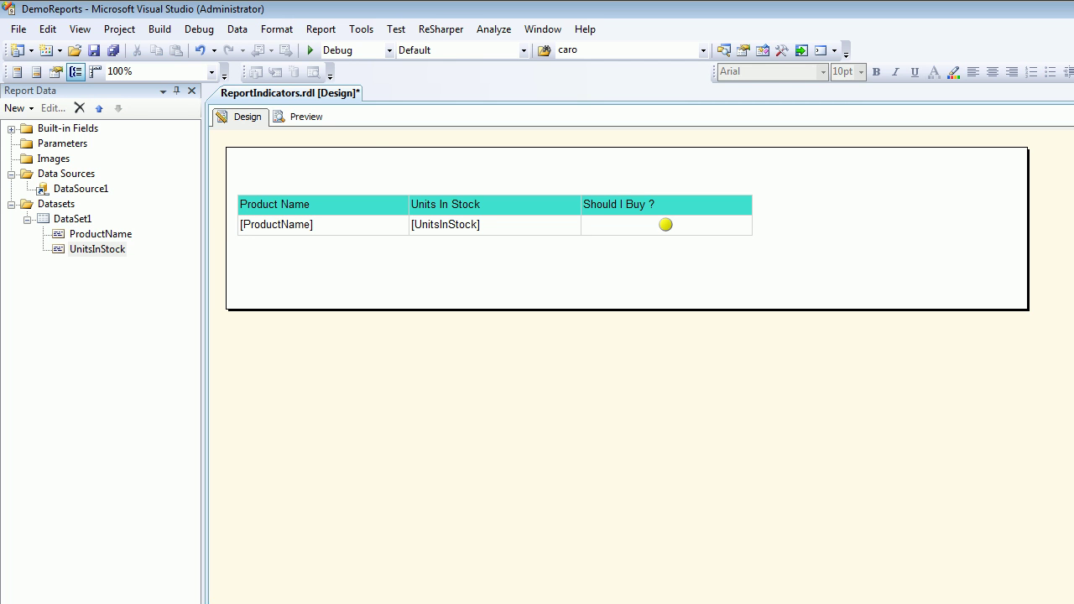
click(302, 116)
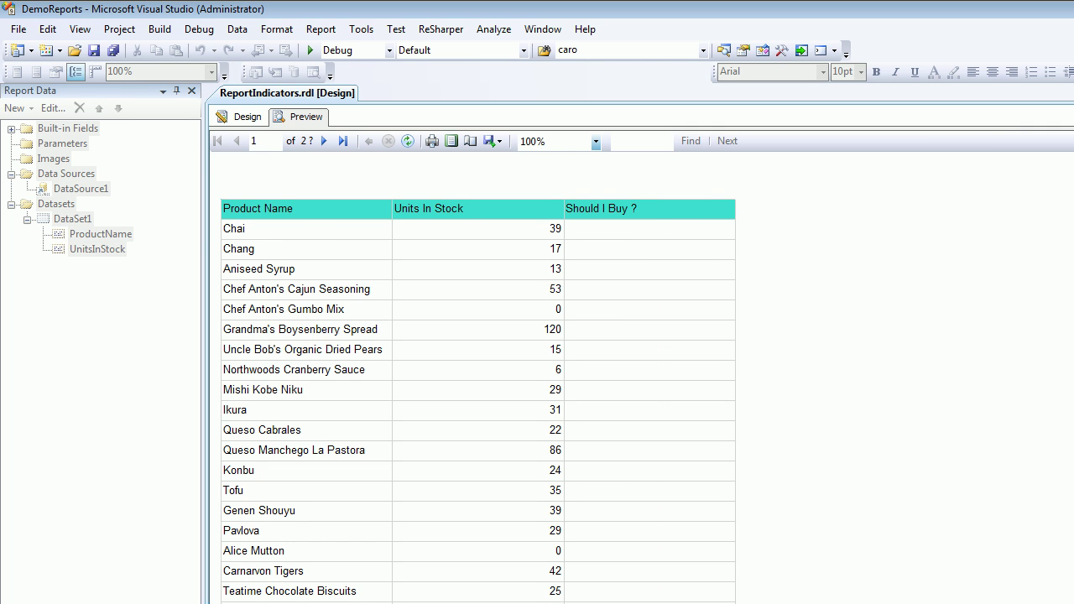
click(243, 116)
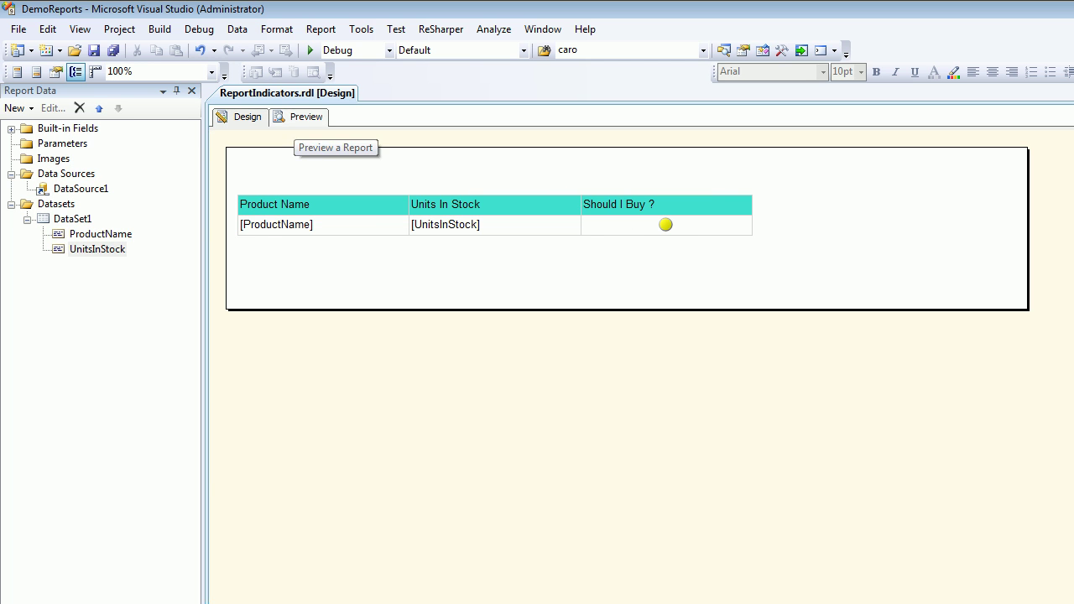
Assign the UnitsInStock field as the value of the indicator in the Should I Buy ? cell
click(665, 224)
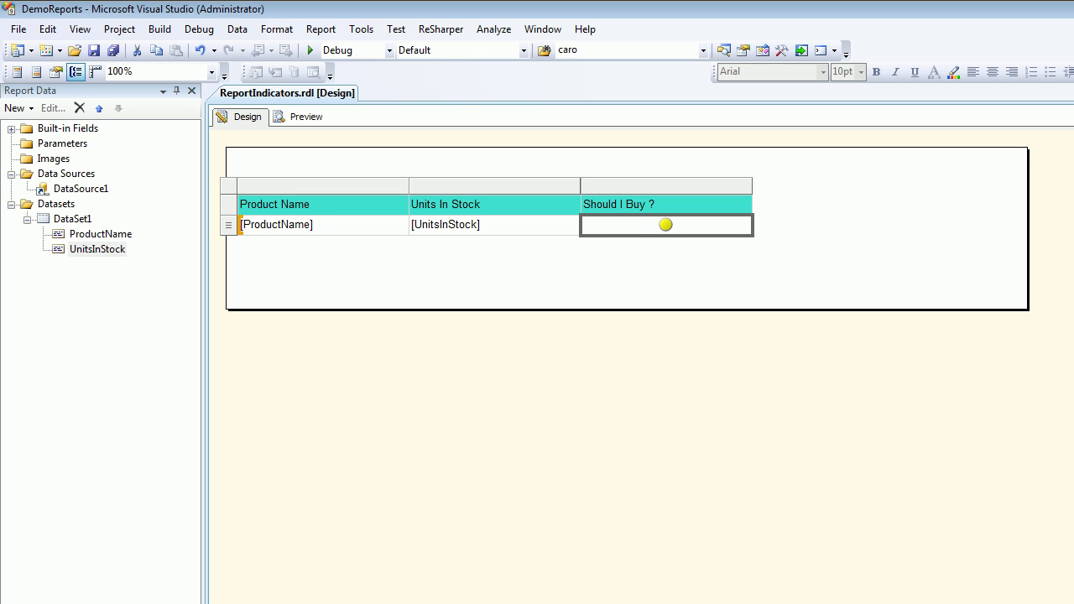
click(666, 224)
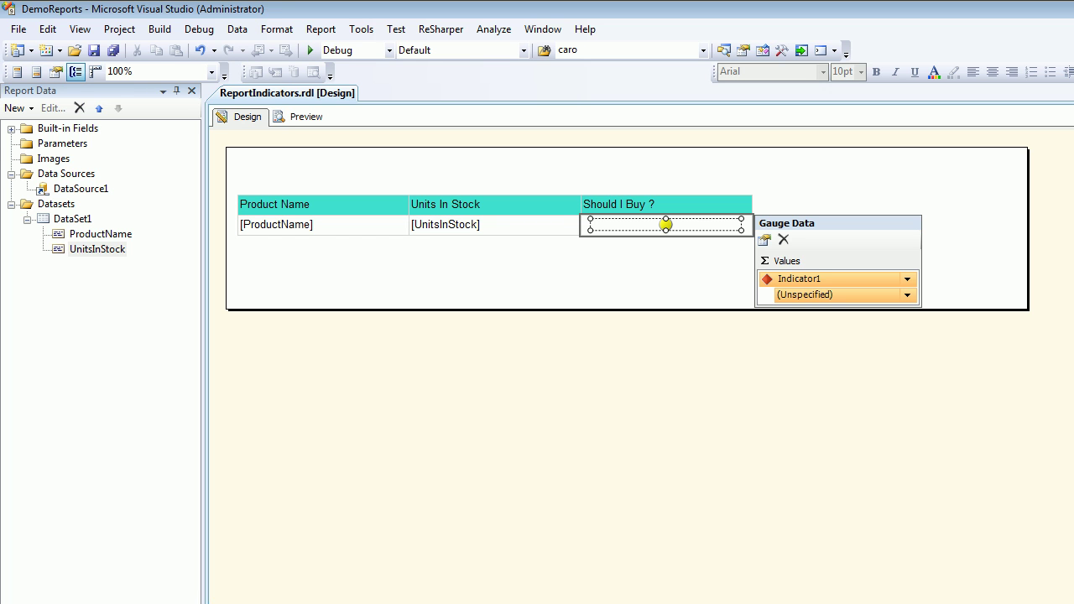
click(907, 295)
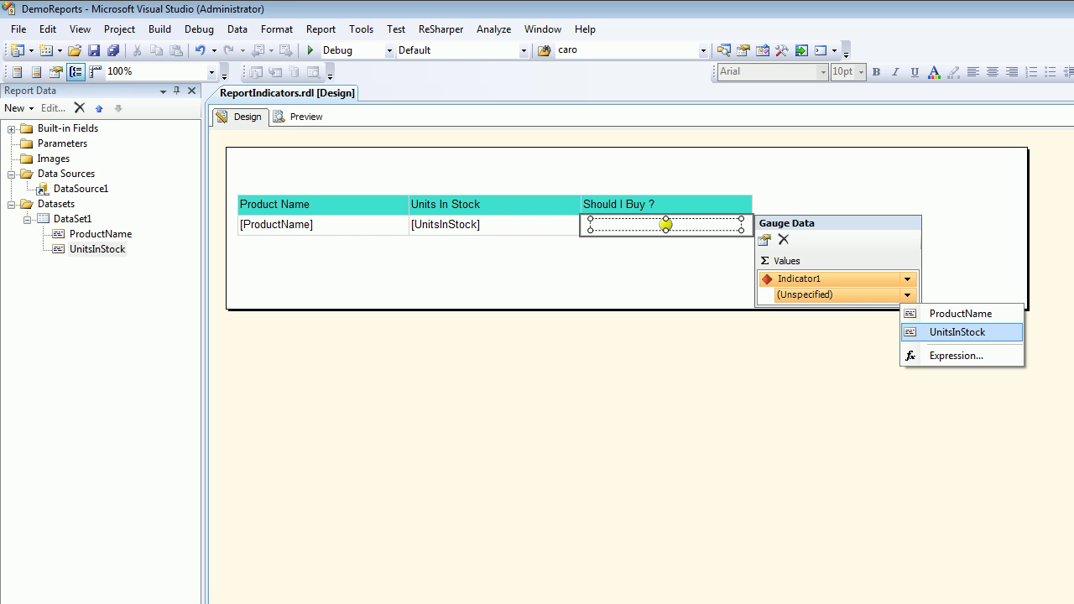
click(957, 332)
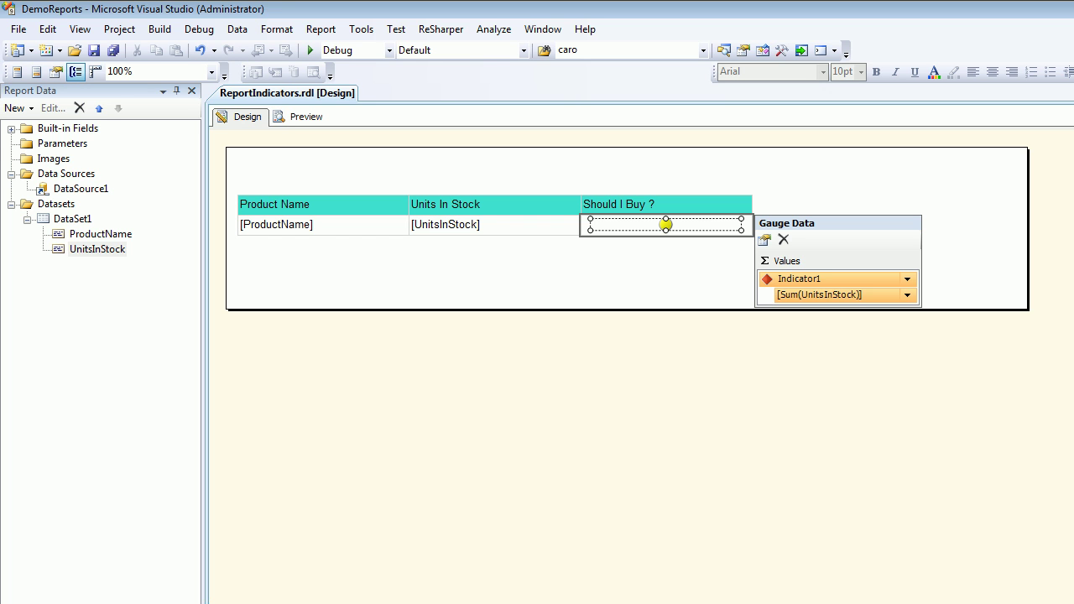
key(Escape)
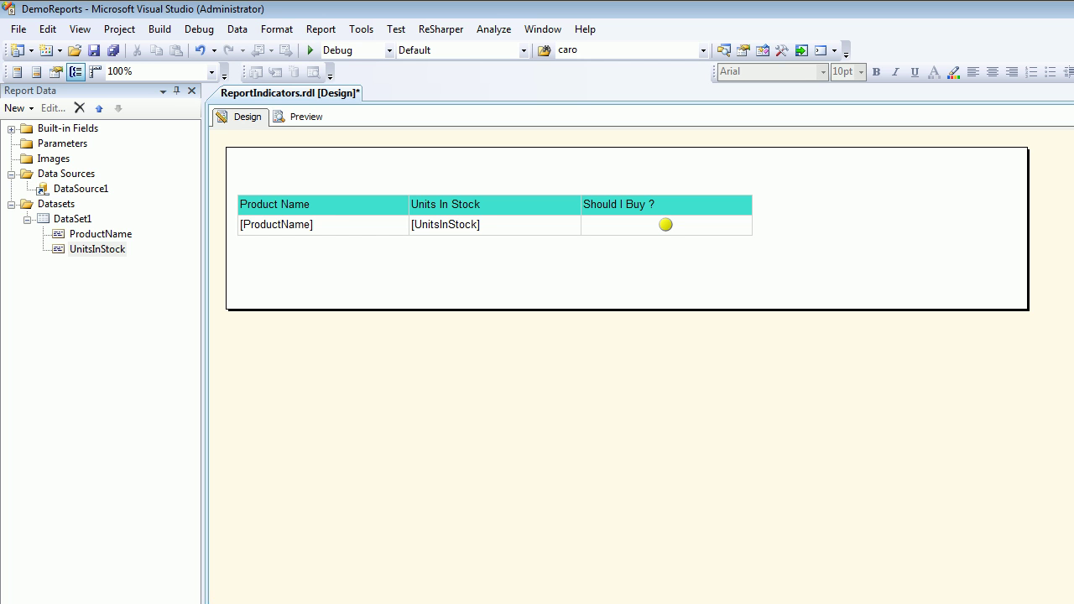
Preview the report through page 2 and read the Notepad notes on the highest stock value and the colour percentages
click(297, 117)
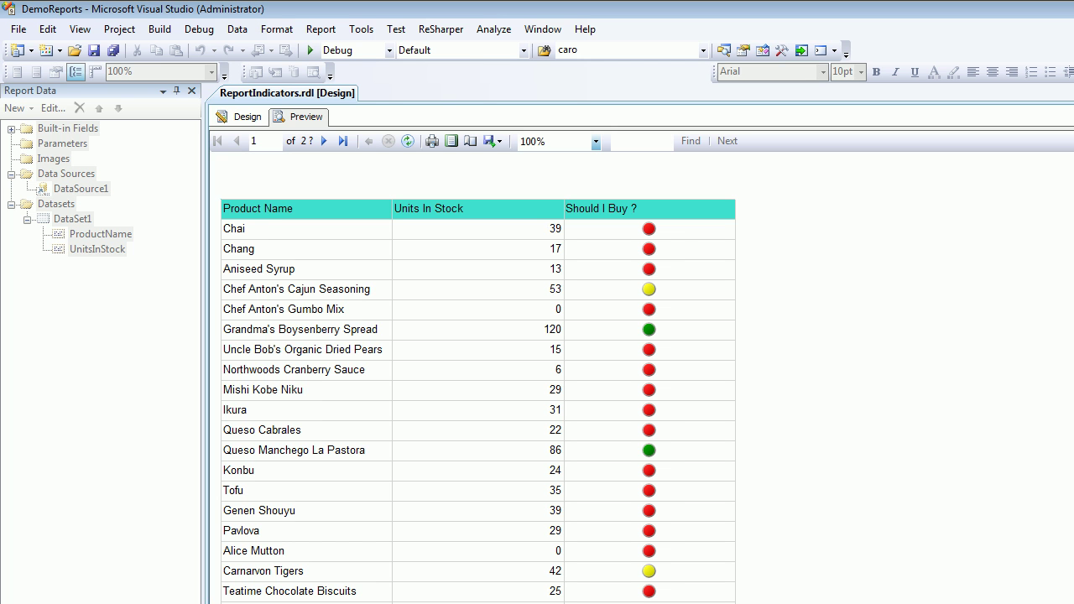
scroll(479, 377, down, 15)
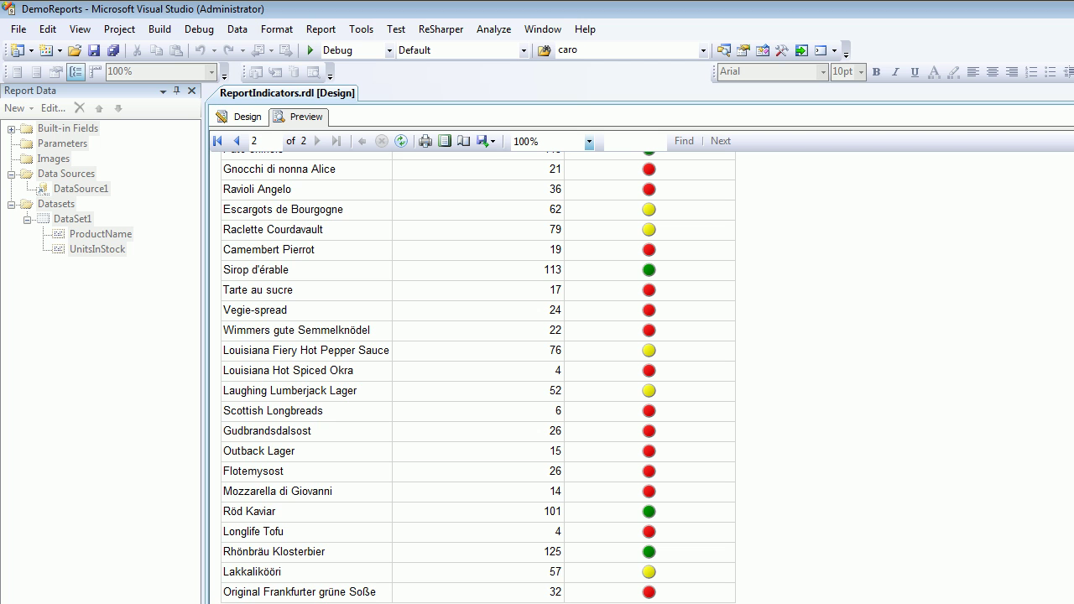
key(alt+Tab)
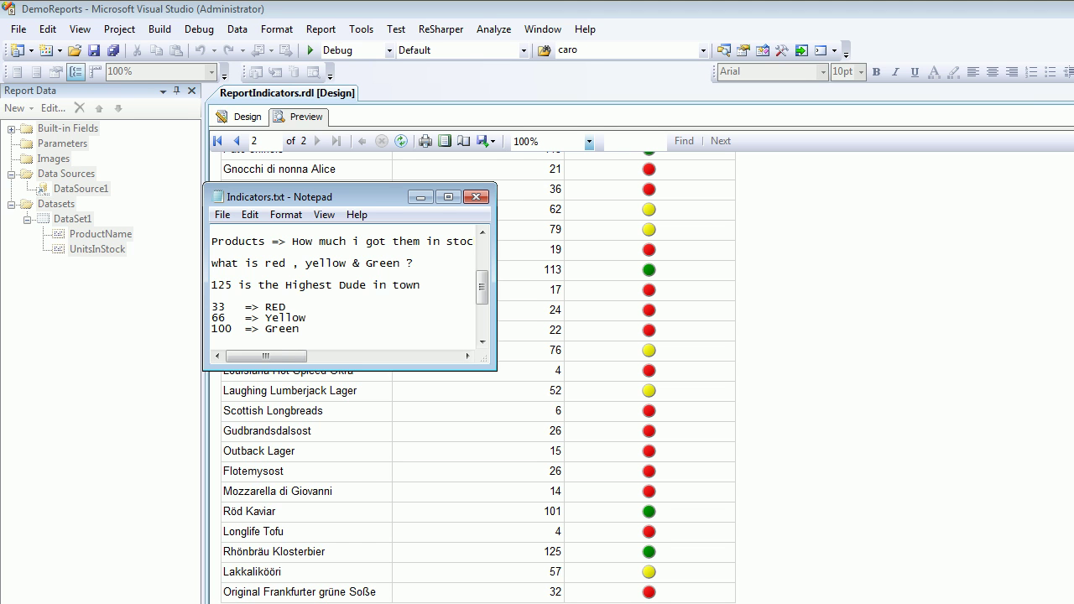
key(shift+End)
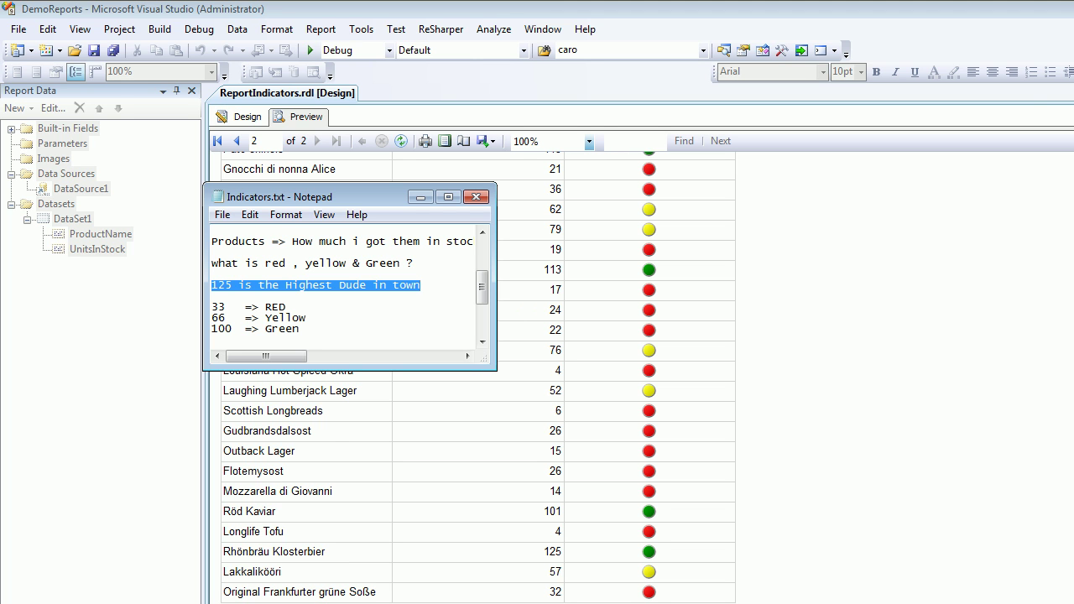
click(225, 306)
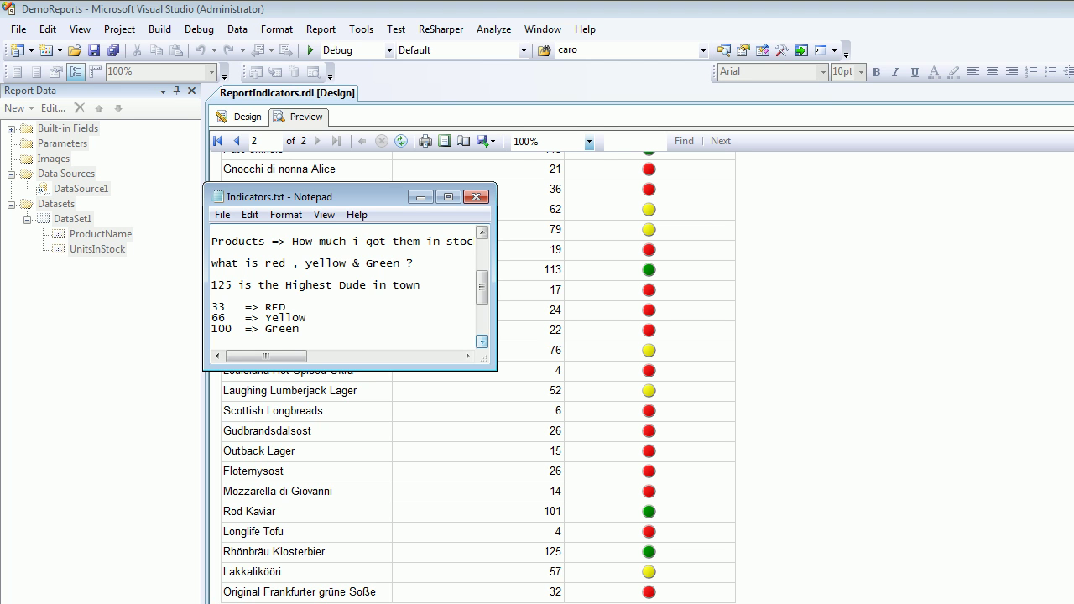
Examine the red threshold calculation in the Notepad notes and check the report's indicator colours against it
scroll(482, 341, down, 1)
click(482, 341)
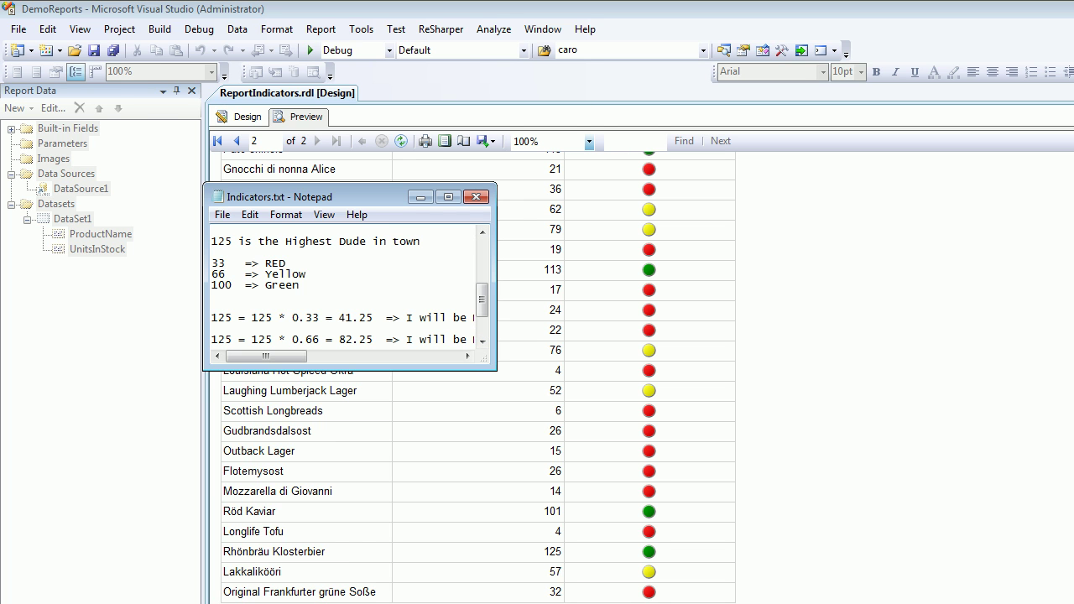
drag(340, 317, 373, 318)
click(467, 355)
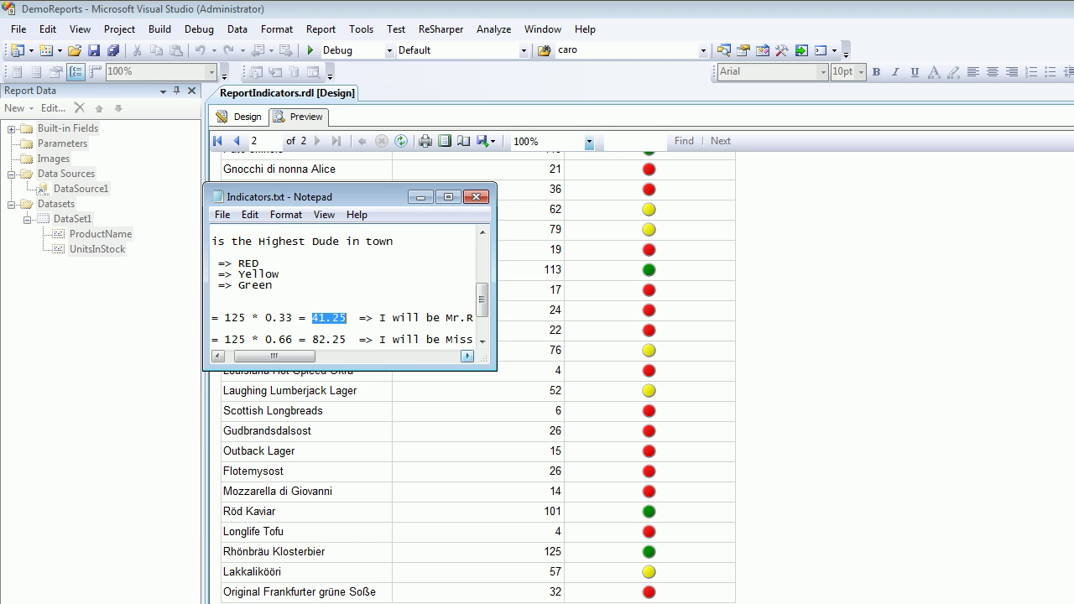
click(467, 356)
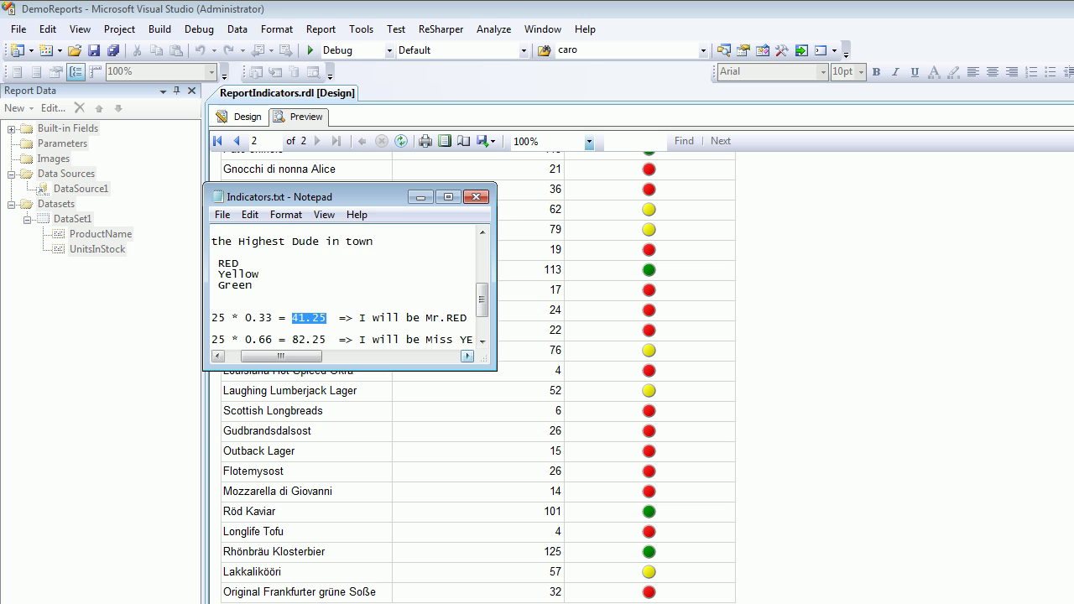
drag(281, 356, 266, 356)
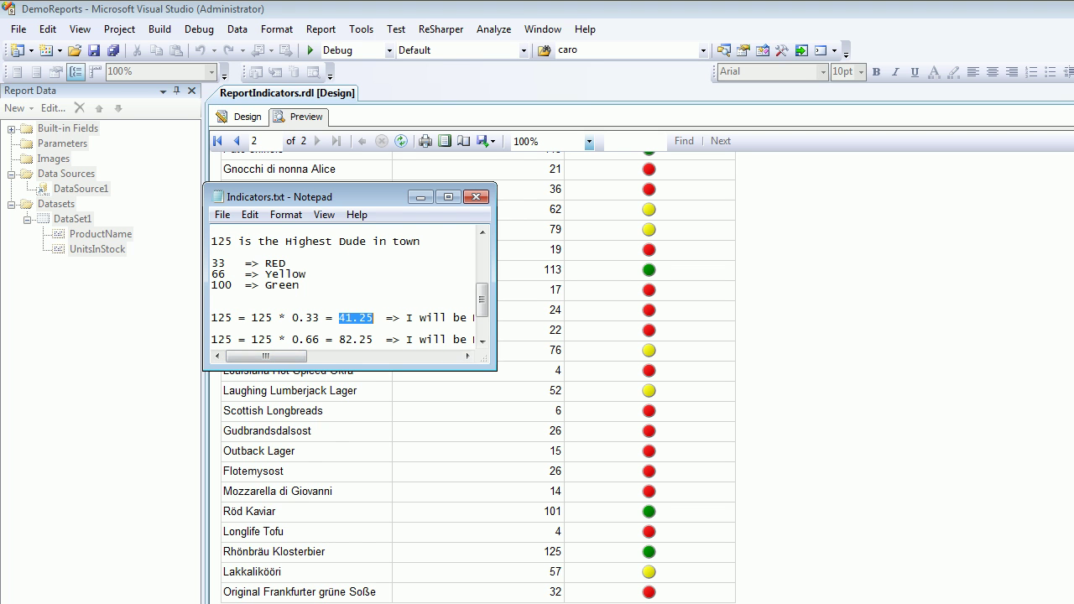
key(alt+Tab)
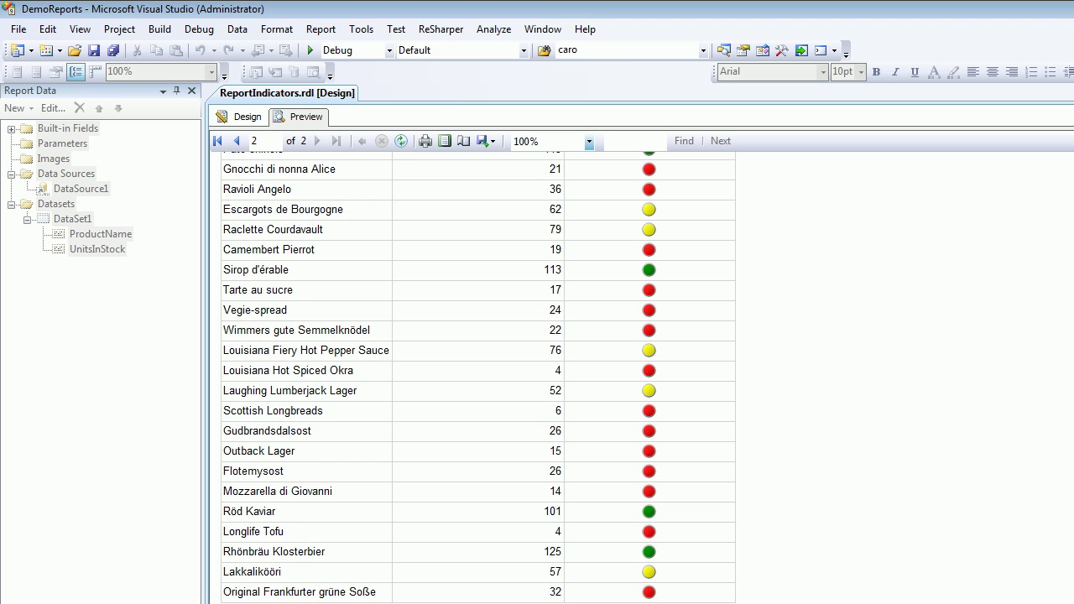
scroll(478, 378, up, 15)
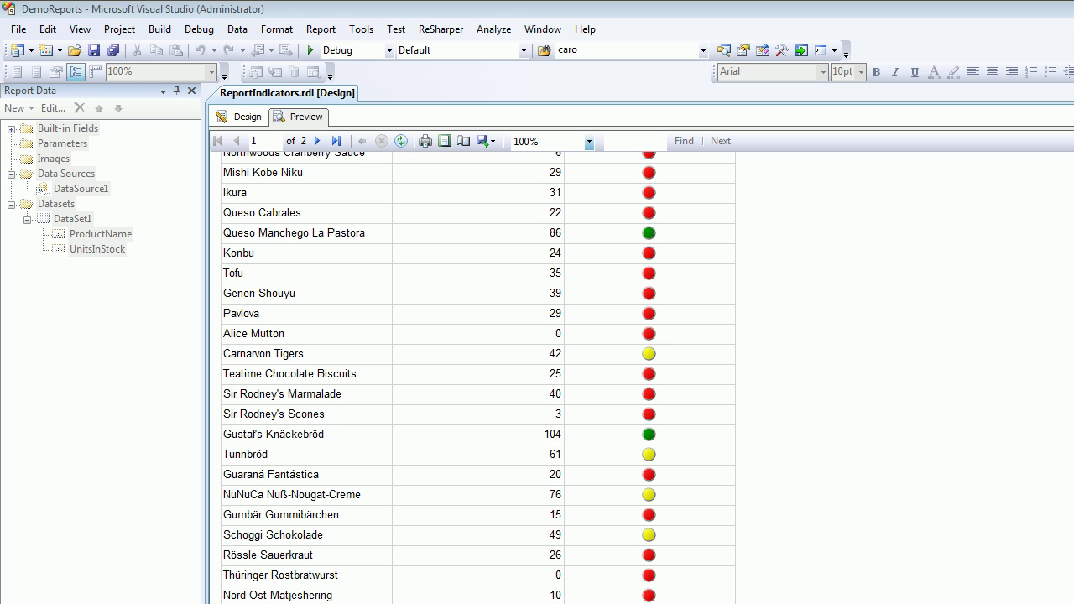
Widen the Notepad window and examine the yellow and green threshold calculations and the value range for each colour
key(alt+Tab)
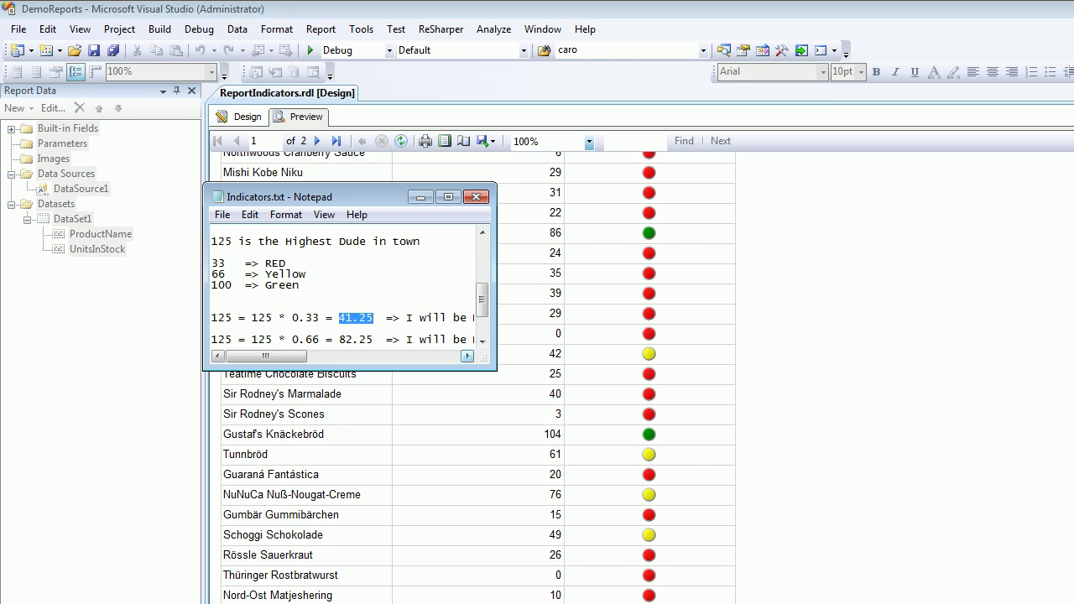
drag(495, 328, 574, 328)
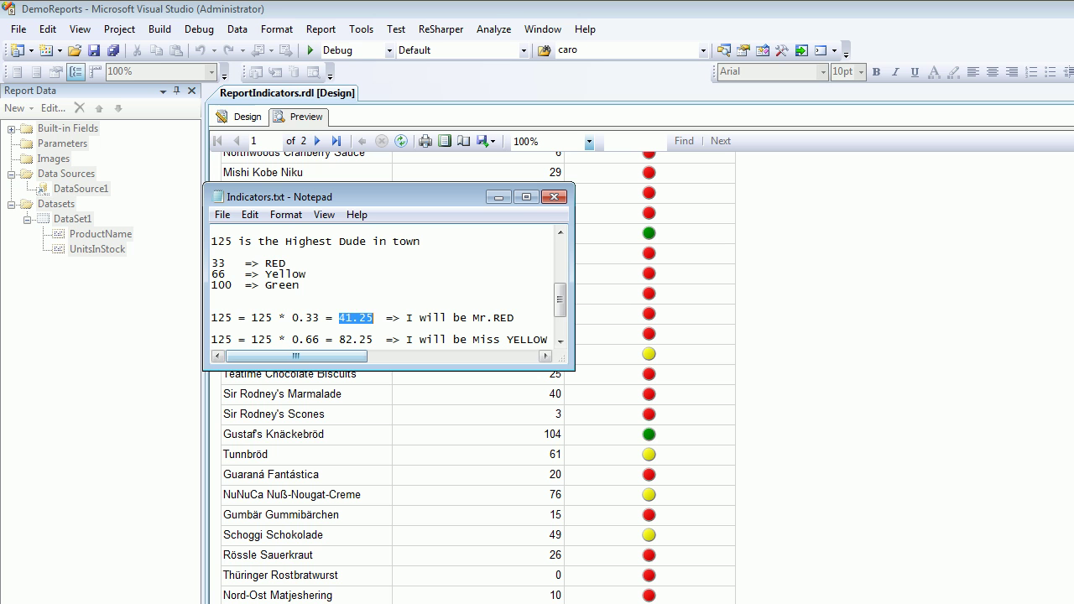
click(315, 339)
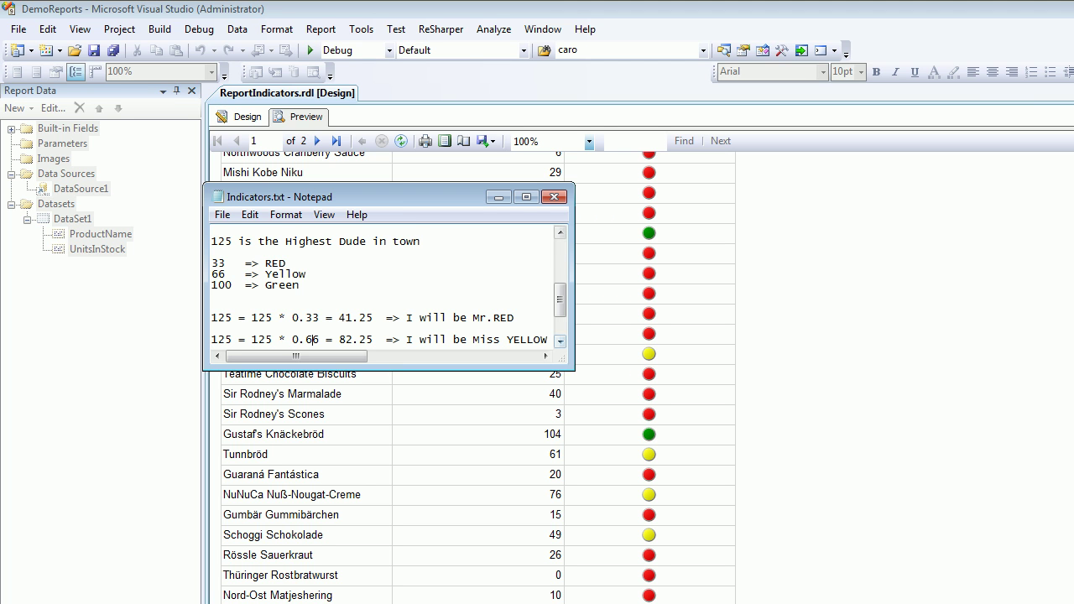
click(559, 341)
click(559, 340)
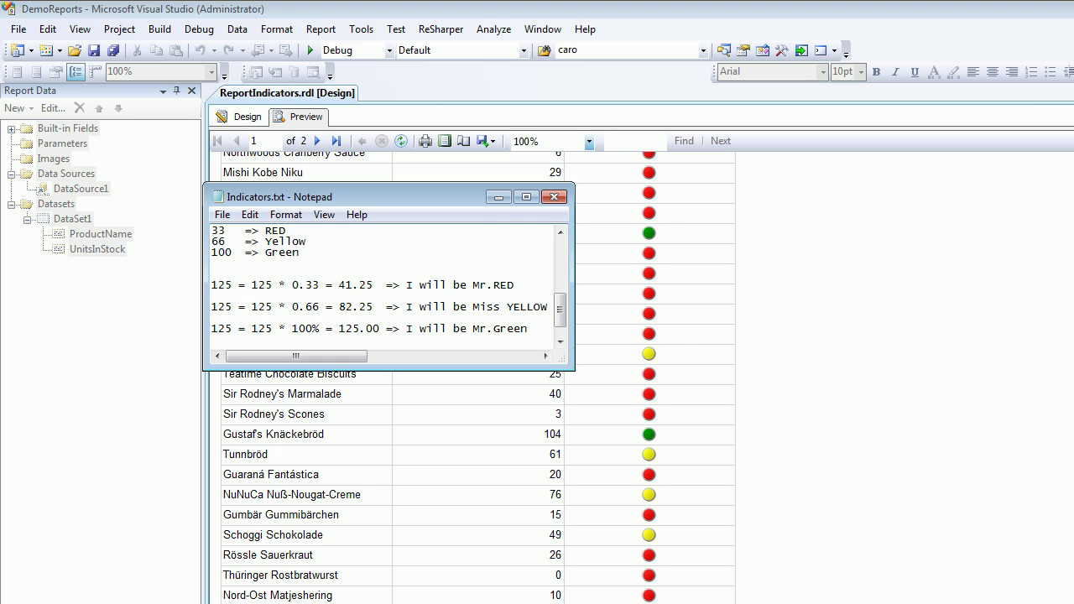
drag(574, 277, 827, 277)
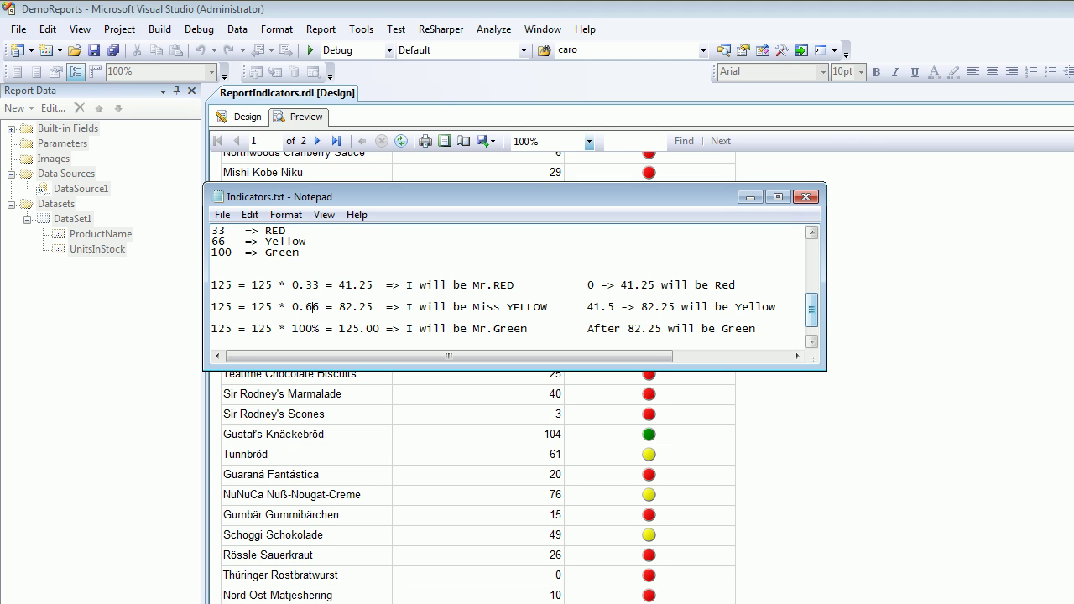
drag(588, 285, 654, 285)
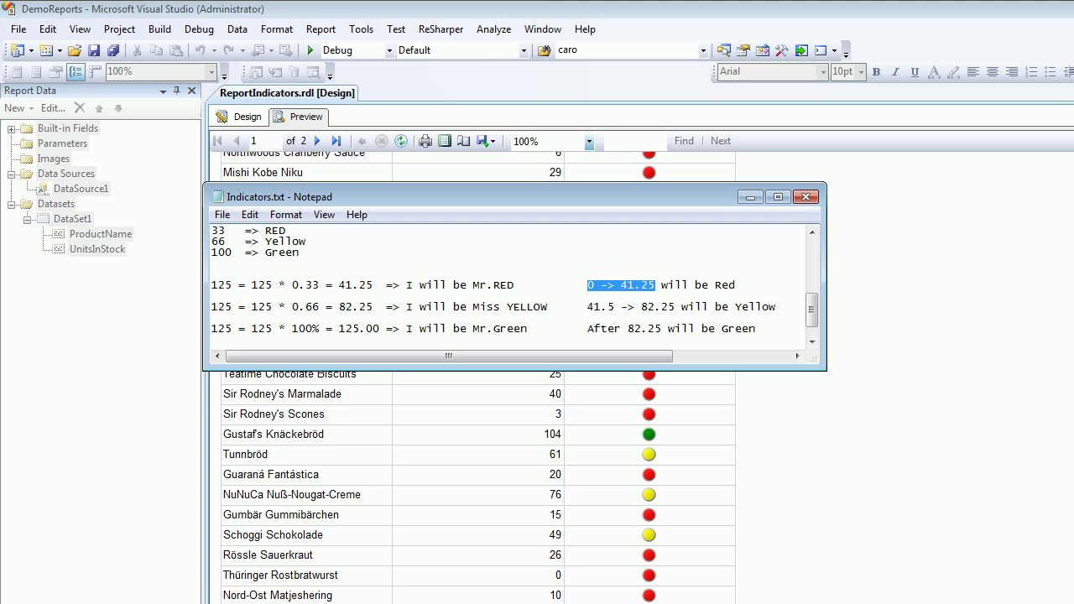
Highlight the yellow range's lower limit in the Notepad notes and compare the range with the indicator colours in the report preview
drag(587, 308, 615, 307)
key(alt+Tab)
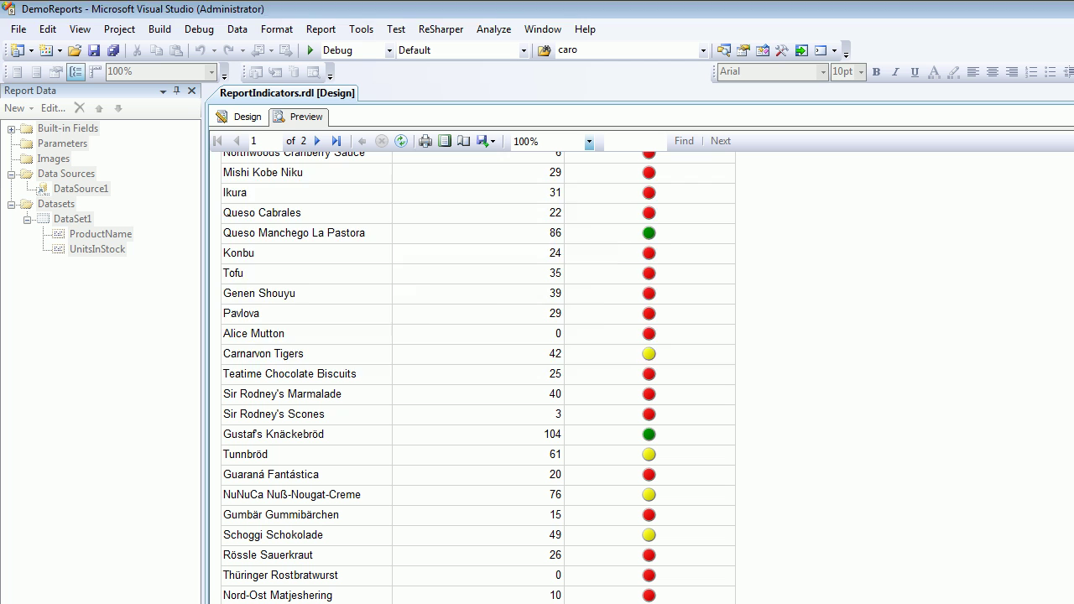
key(alt+Tab)
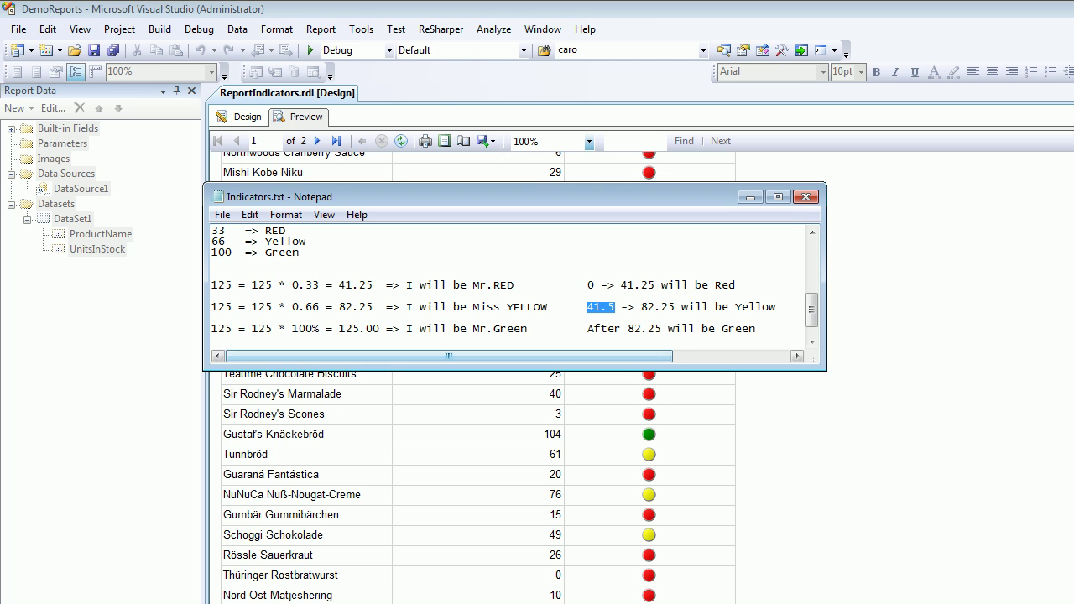
key(alt+Tab)
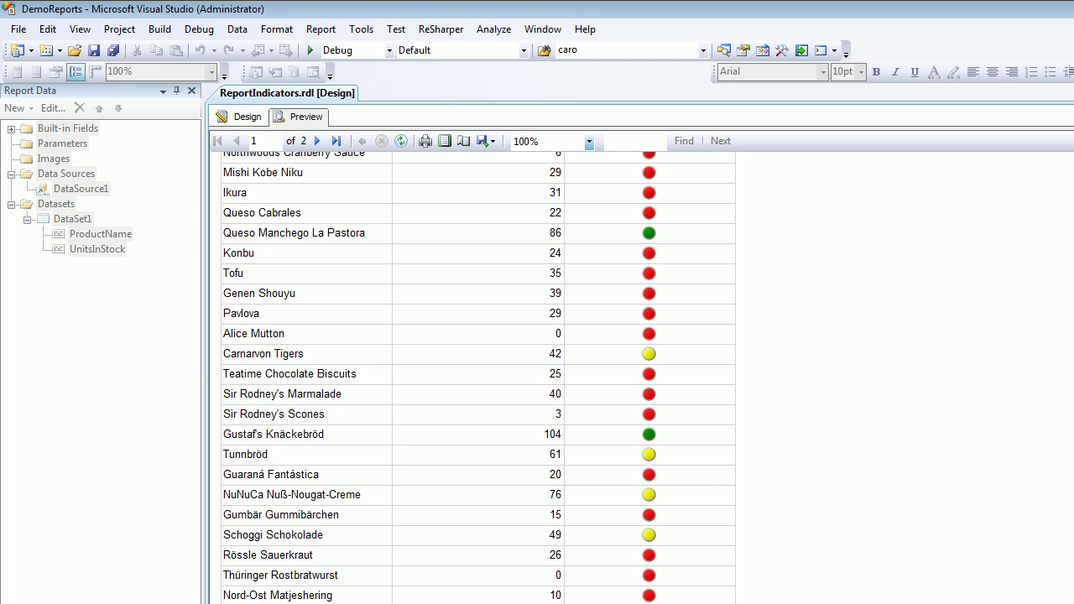
scroll(478, 377, up, 5)
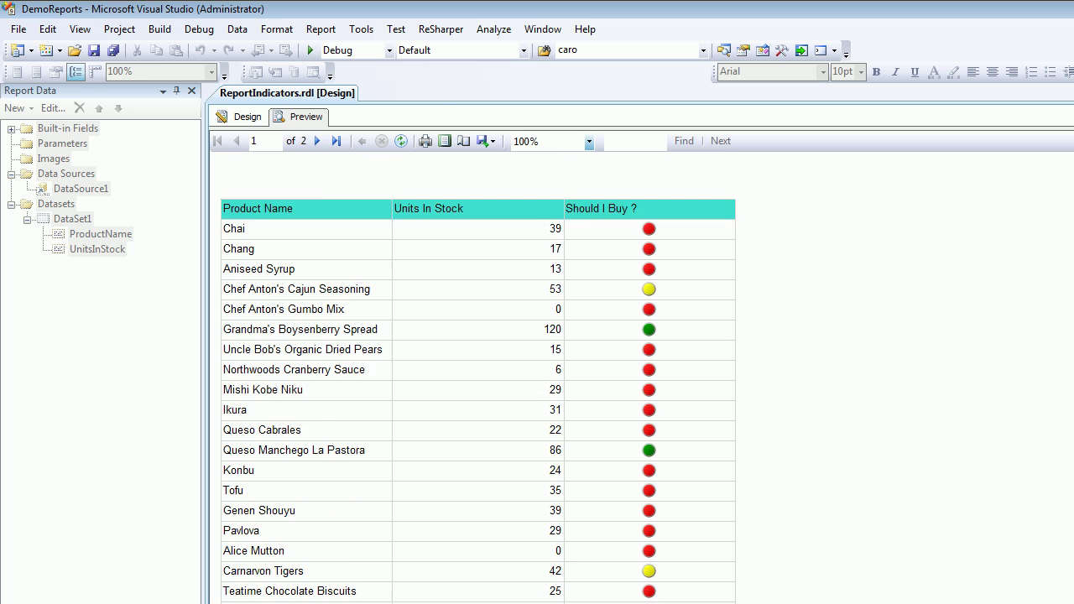
scroll(478, 377, down, 5)
scroll(479, 378, up, 5)
Open the Value and States settings of the Should I Buy ? indicator in design view and examine its states measurement unit
click(243, 116)
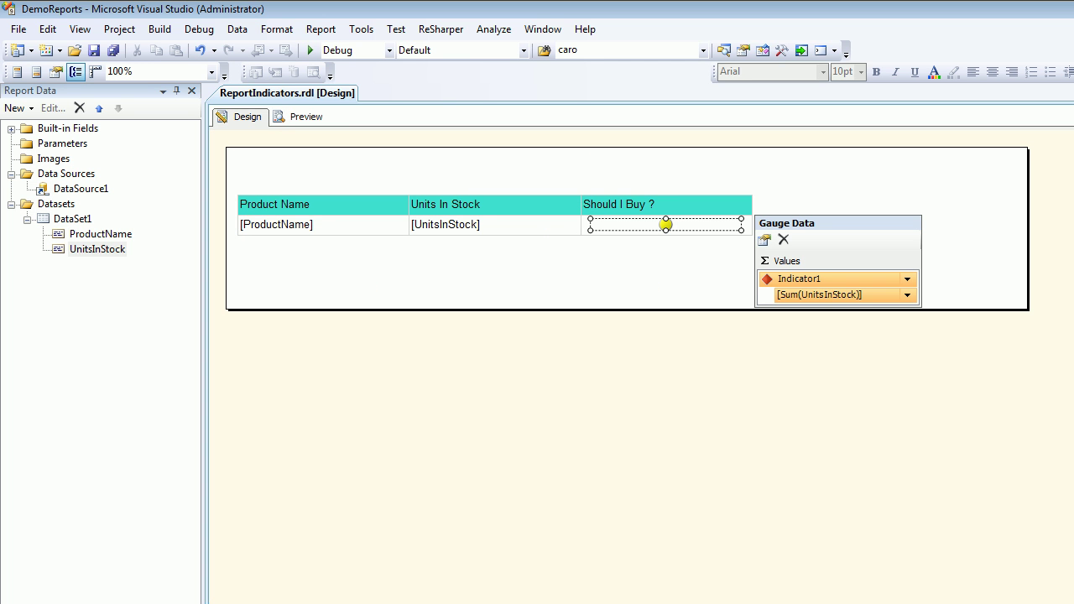
right_click(665, 224)
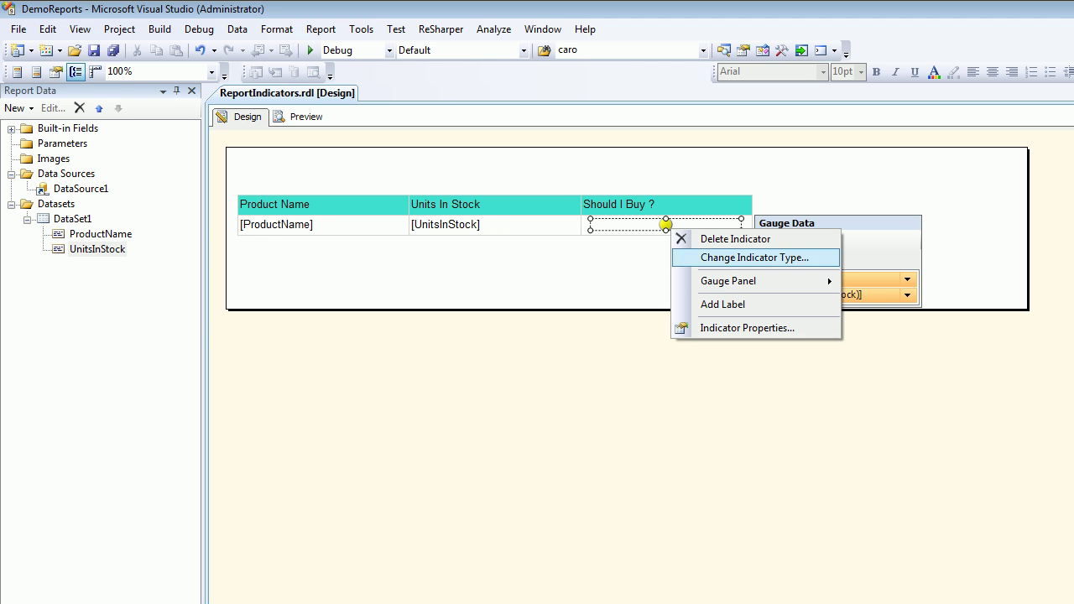
click(747, 328)
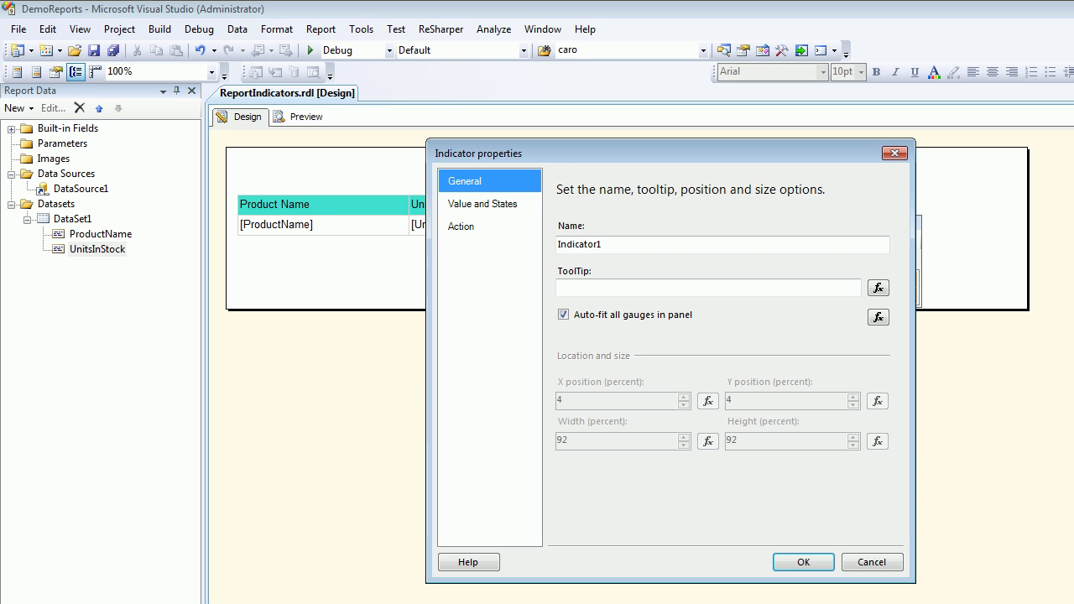
click(482, 204)
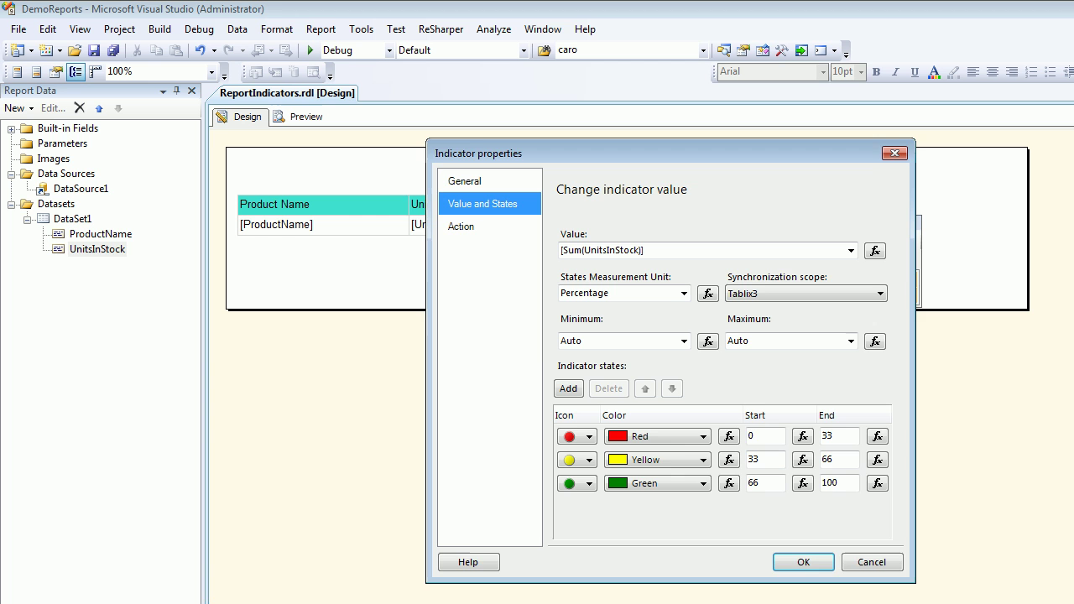
drag(671, 153, 515, 109)
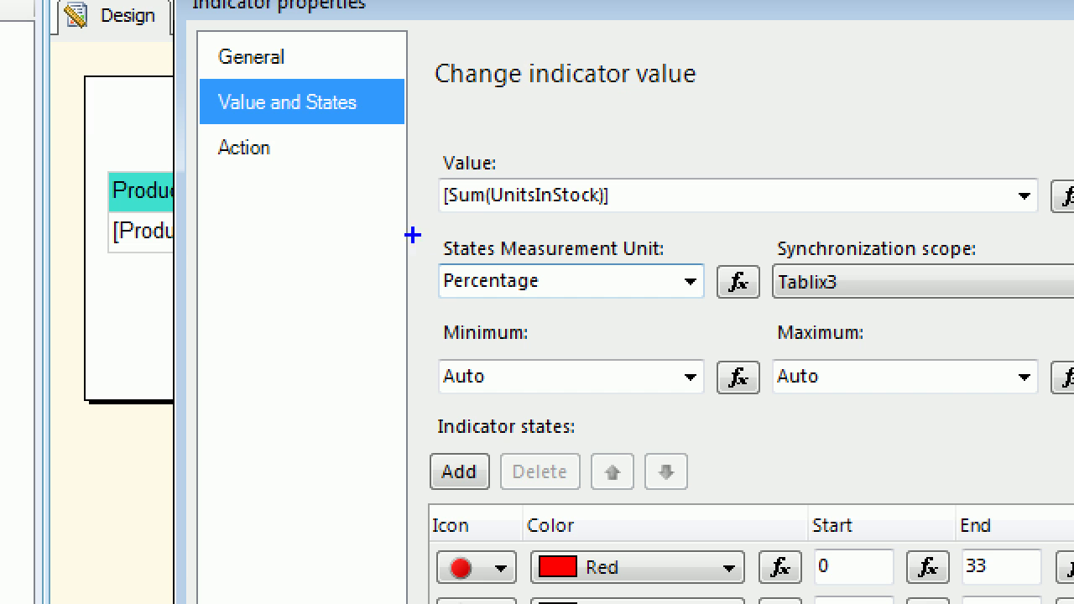
mouse_move(412, 235)
mouse_down()
mouse_move(723, 252)
mouse_move(567, 326)
mouse_move(393, 270)
mouse_move(412, 238)
mouse_up()
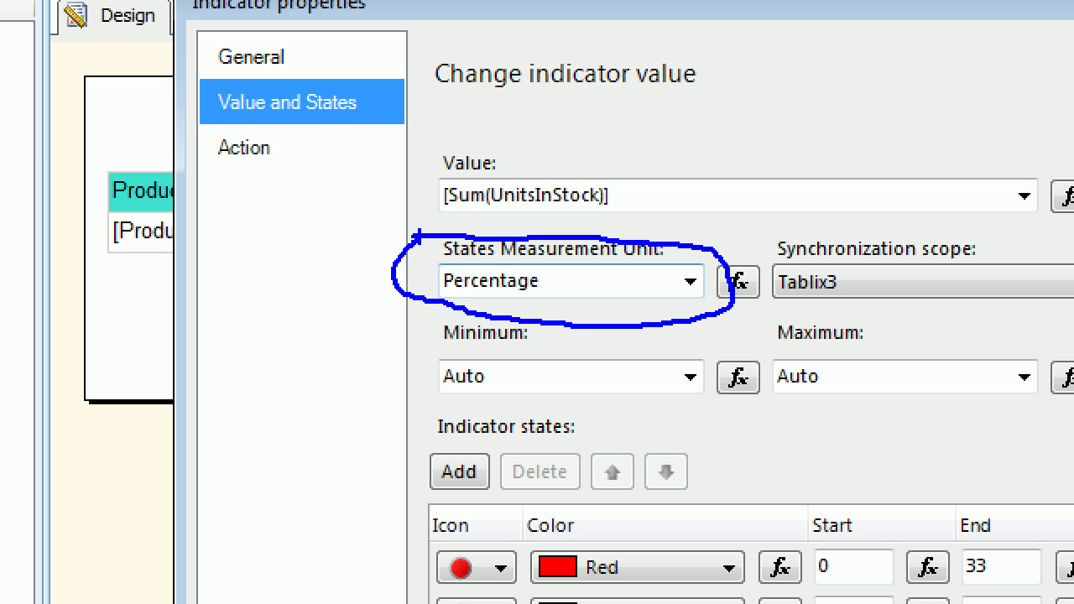
key(Escape)
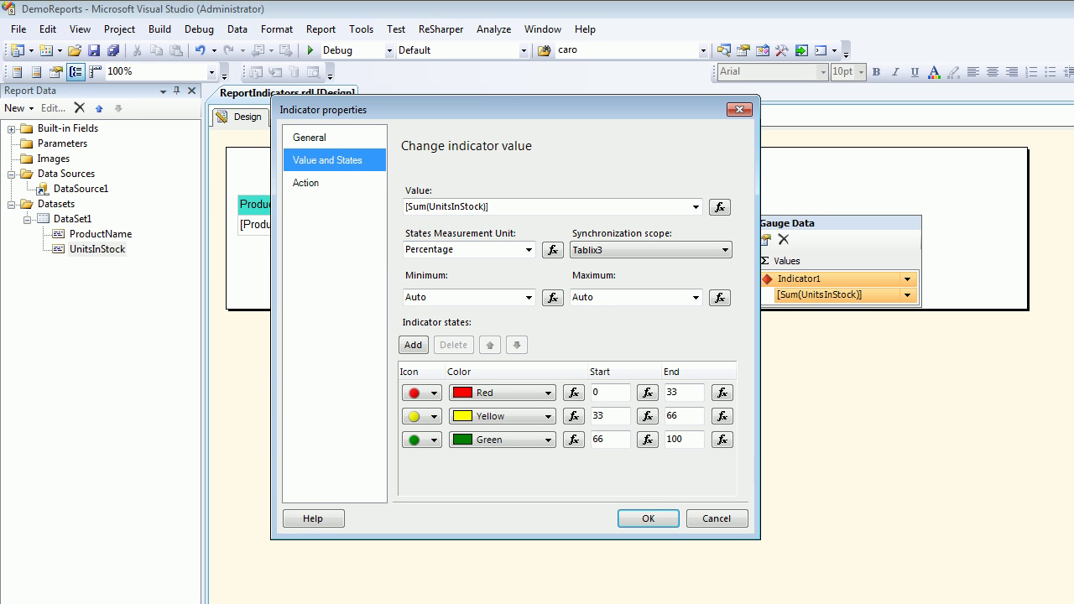
Examine the start and end percentages of the indicator states, starting with the red state
click(610, 392)
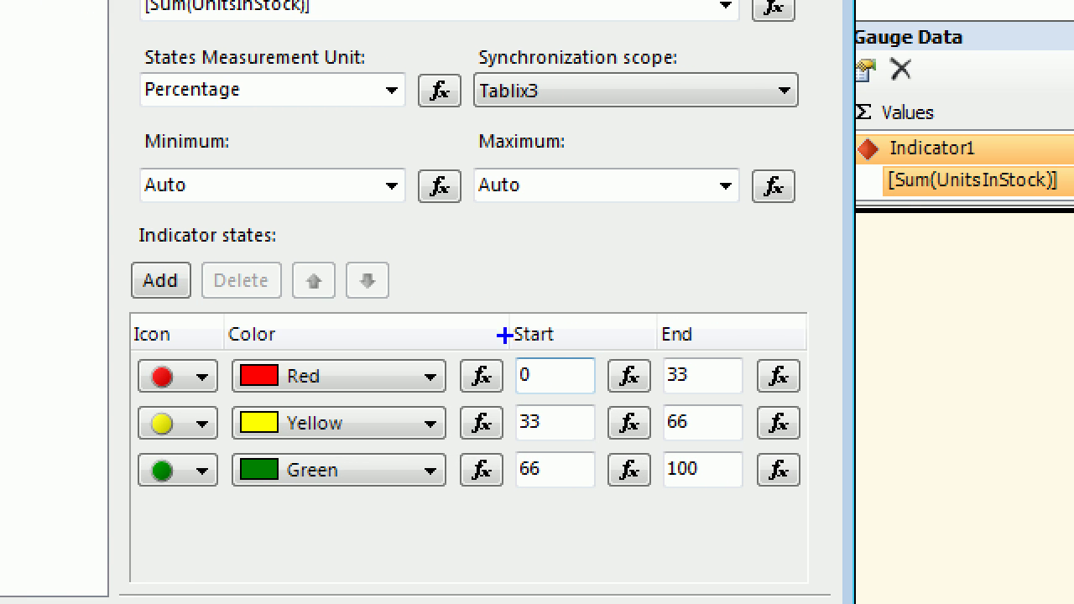
mouse_move(111, 341)
mouse_down()
mouse_move(407, 299)
mouse_move(785, 317)
mouse_move(831, 373)
mouse_move(740, 408)
mouse_move(610, 418)
mouse_move(443, 405)
mouse_move(122, 411)
mouse_move(111, 342)
mouse_up()
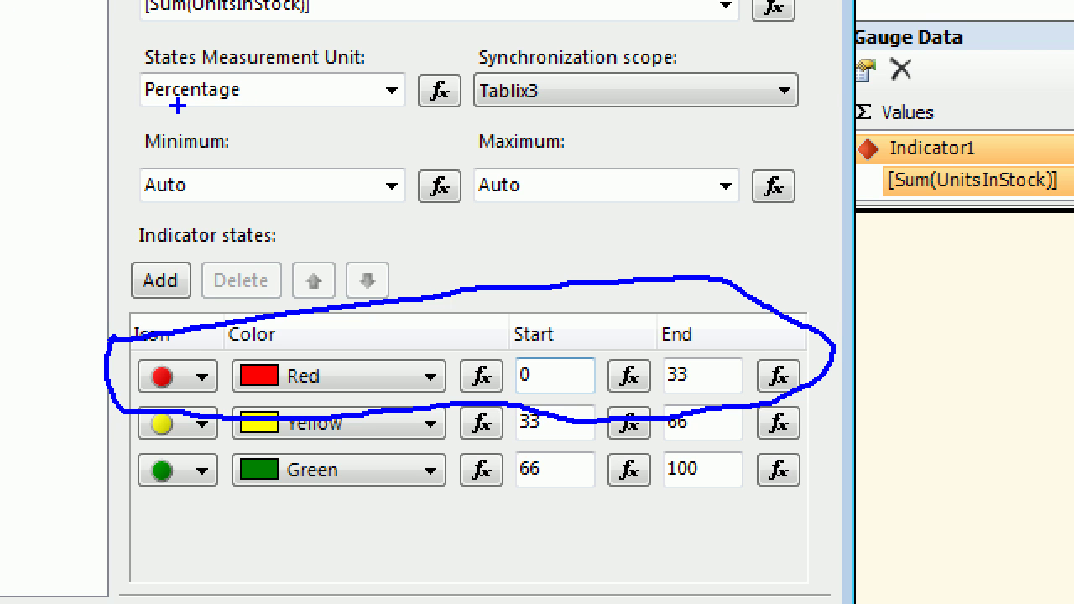
key(Escape)
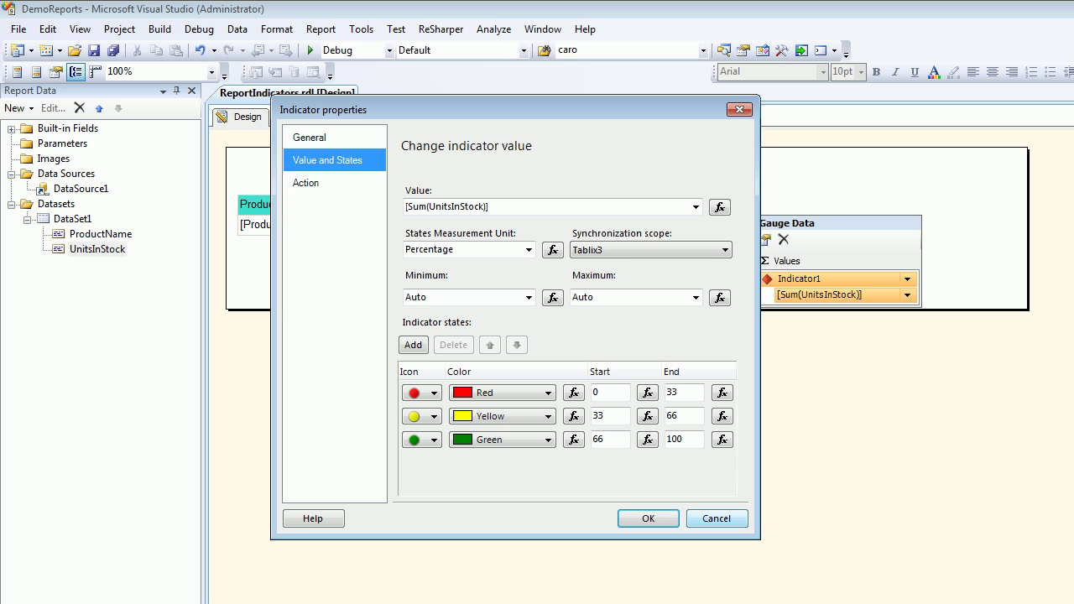
click(684, 439)
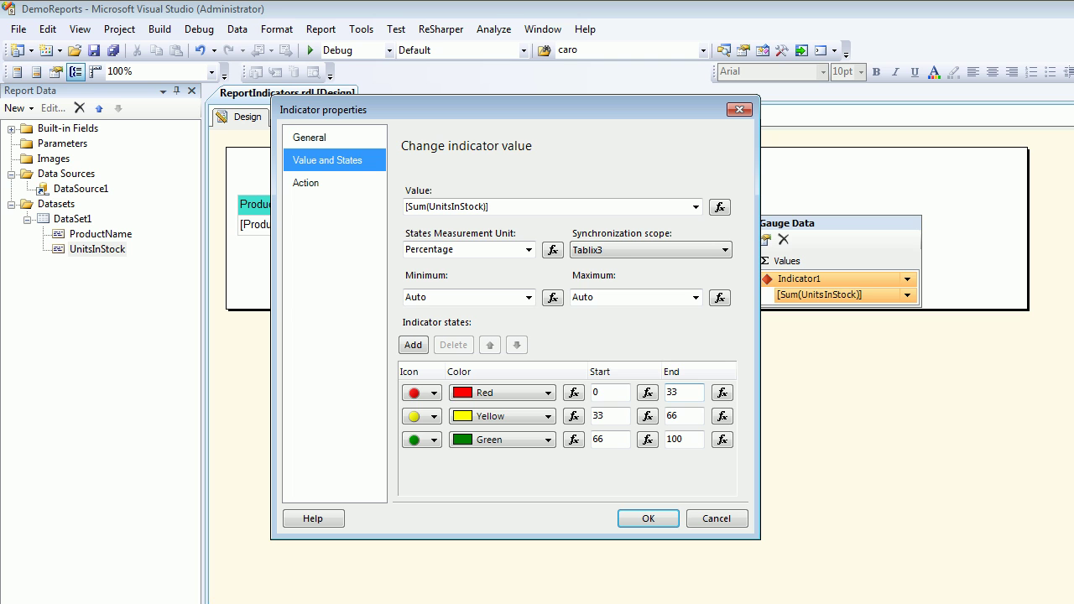
Set the red state's end to 20 and the yellow state's start to 21, and apply the indicator properties
click(684, 392)
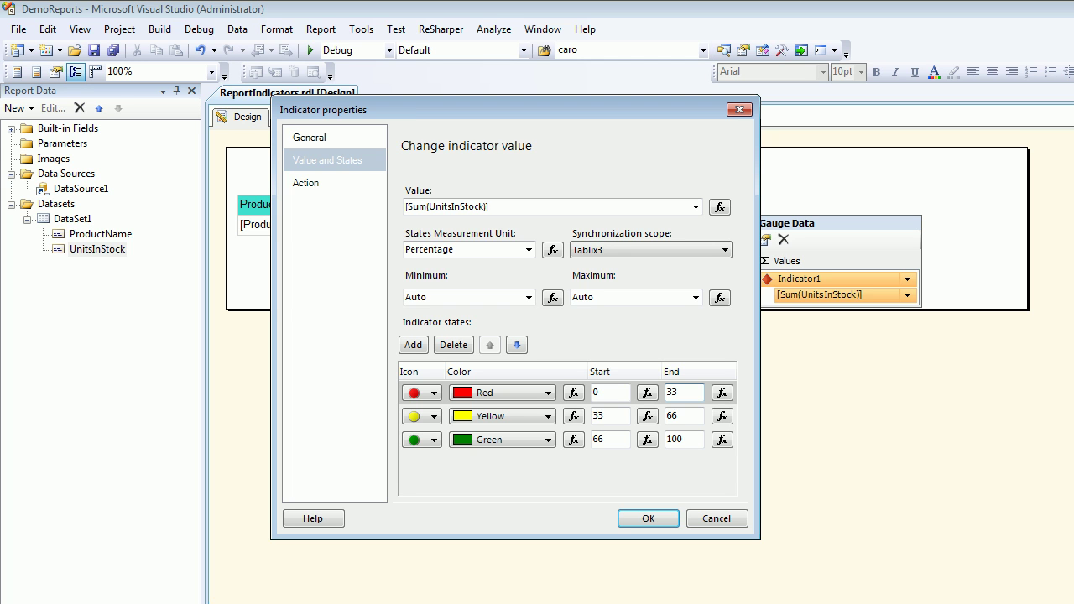
double_click(672, 392)
text(20)
drag(605, 416, 592, 415)
text(21)
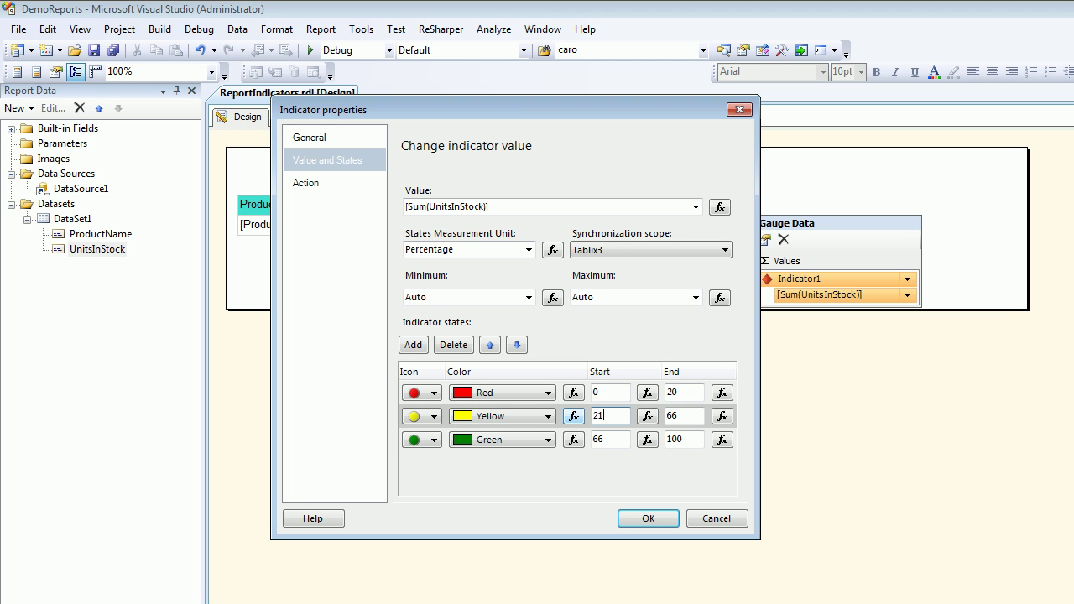
click(648, 518)
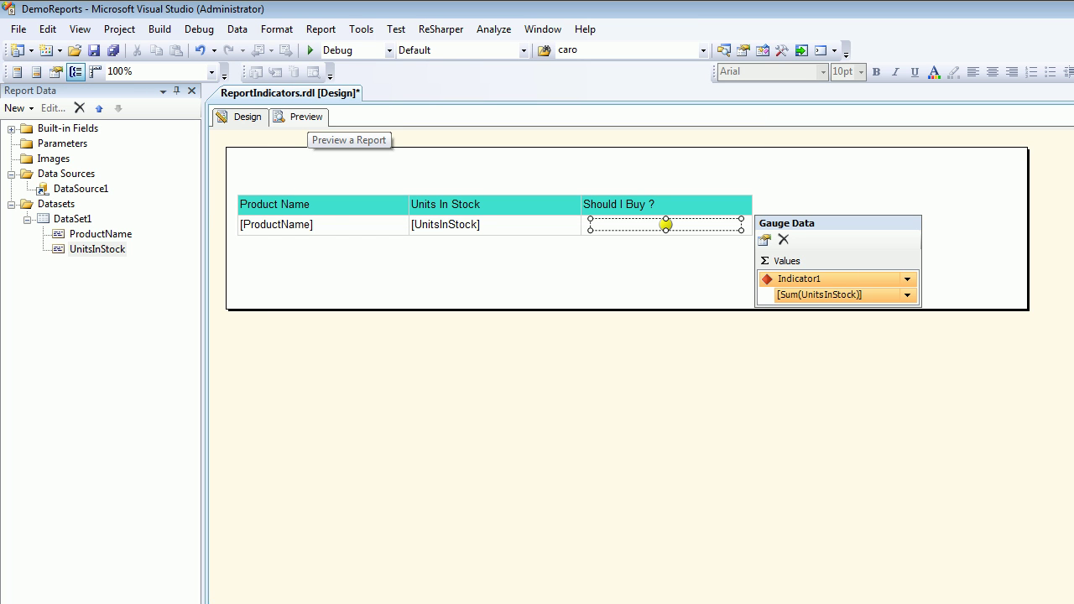
Preview the report and check the indicator colours against the units in stock using the new thresholds
click(300, 117)
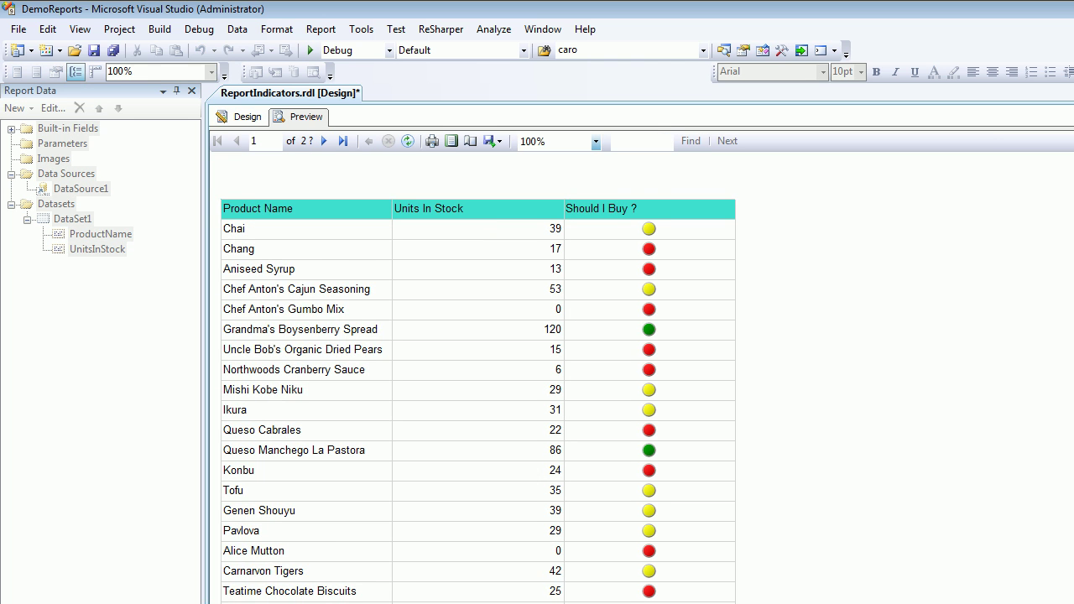
scroll(479, 378, down, 1)
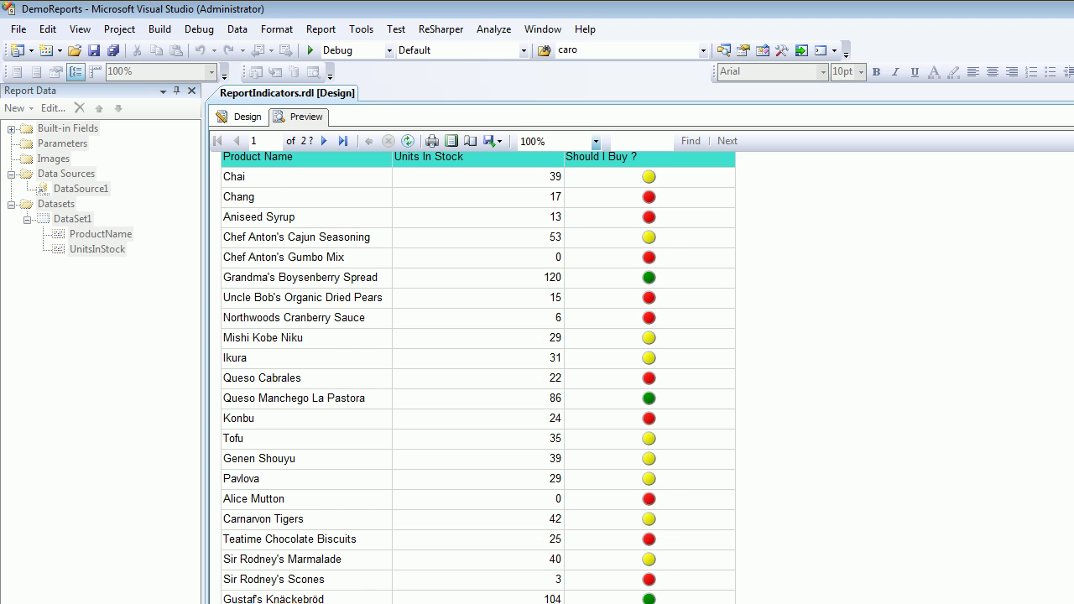
scroll(478, 377, down, 2)
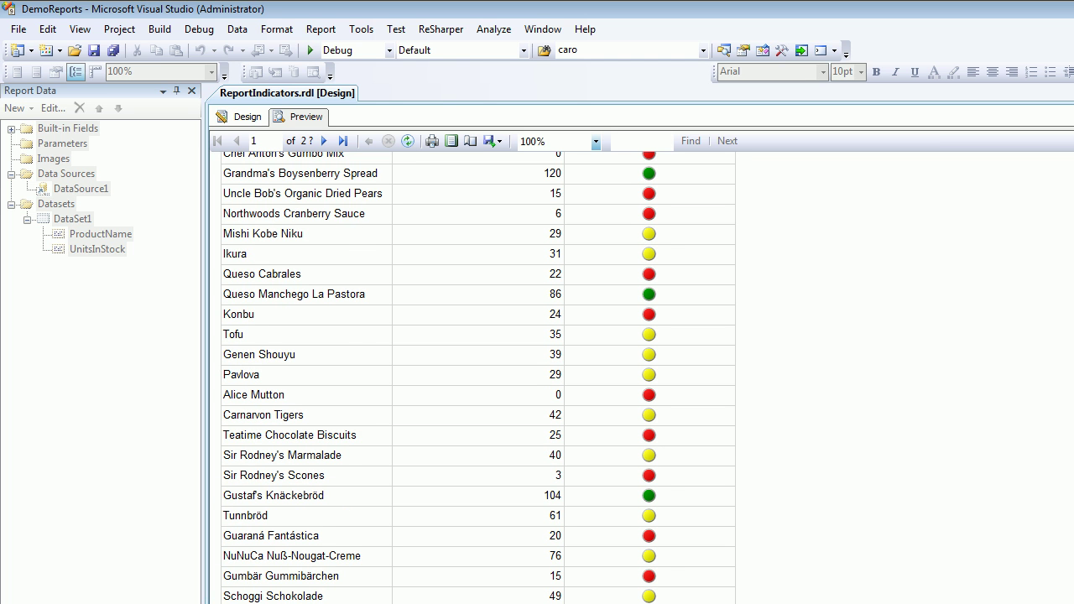
scroll(478, 377, up, 2)
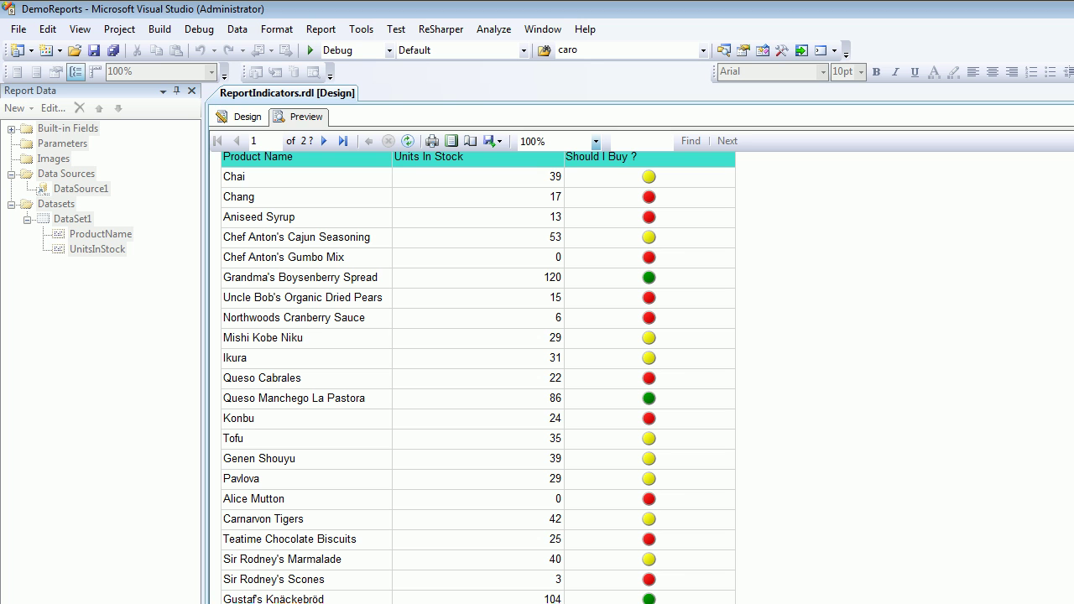
scroll(479, 377, up, 1)
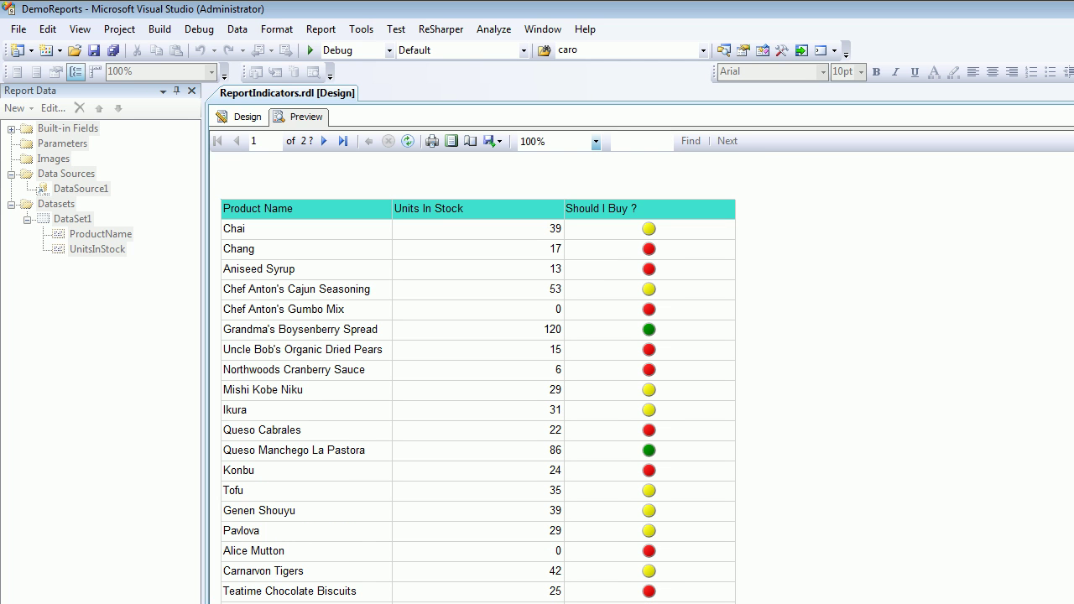
Reopen the Value and States settings of the Should I Buy ? indicator to review the state percentages
click(245, 117)
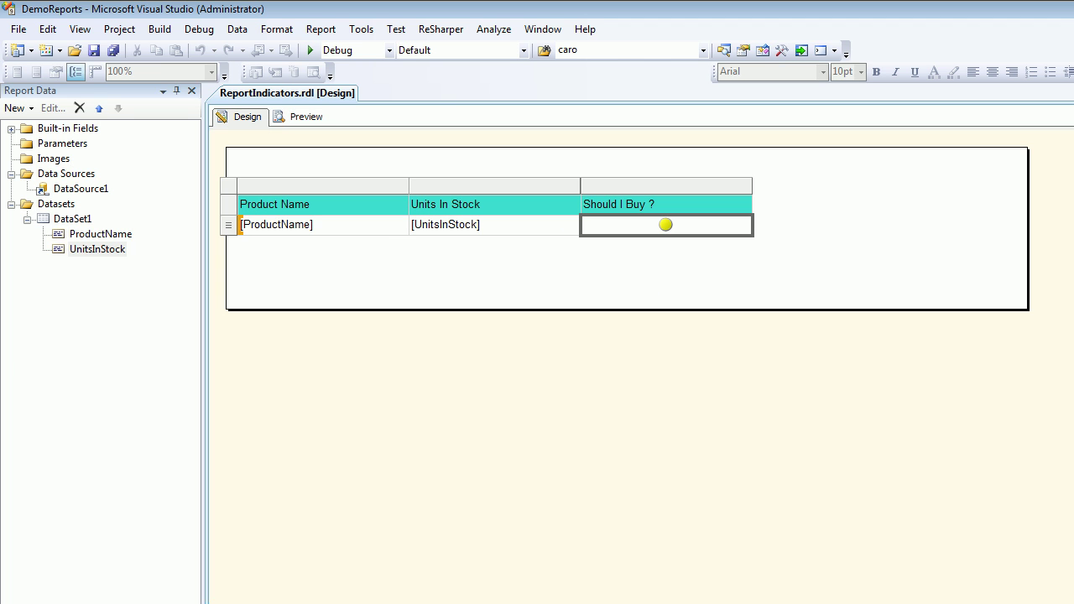
click(665, 224)
right_click(667, 225)
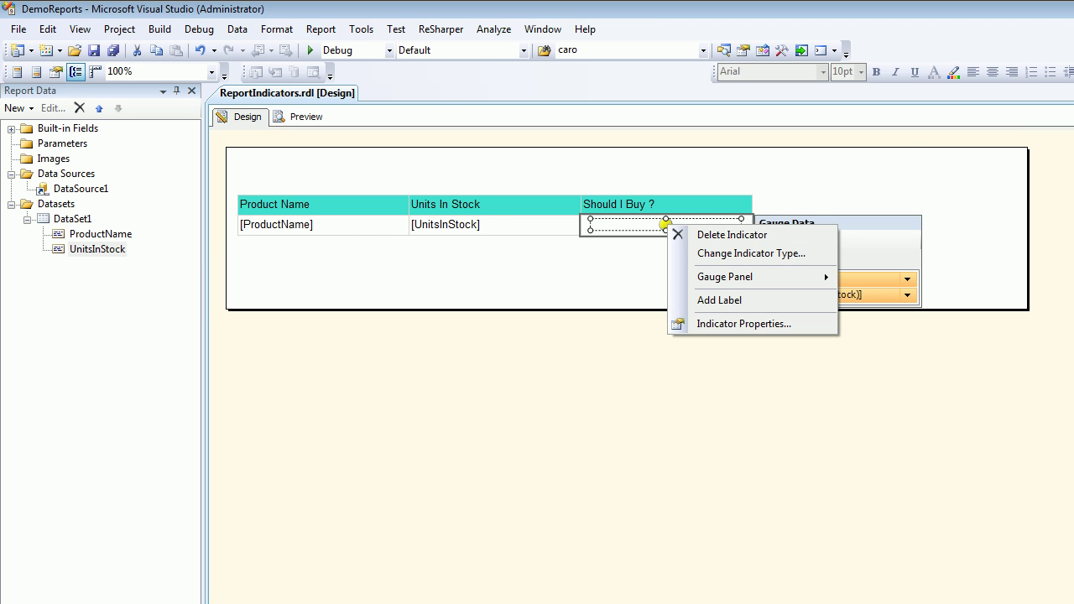
click(746, 322)
click(482, 203)
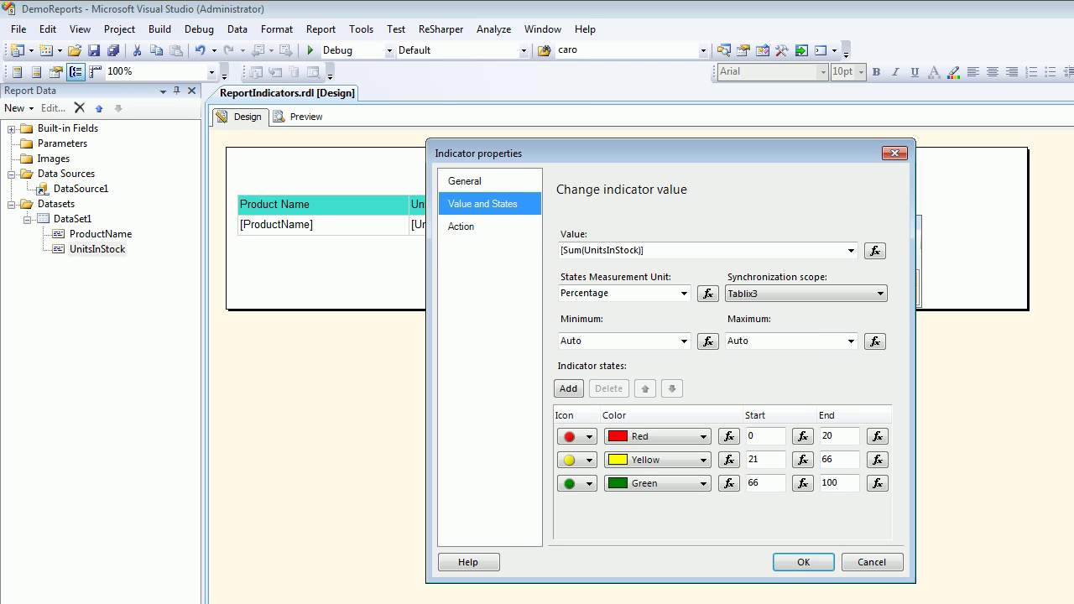
Switch to Calculator and compute 125 * 0.20 to find the red state's upper stock limit
key(alt+Tab)
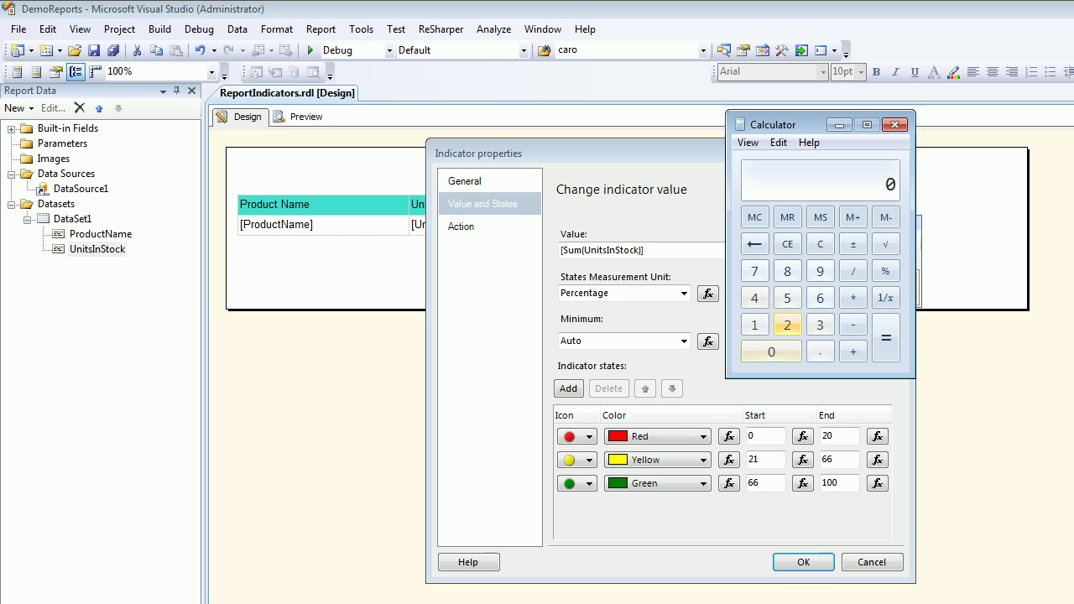
click(754, 324)
click(787, 325)
click(787, 298)
click(853, 298)
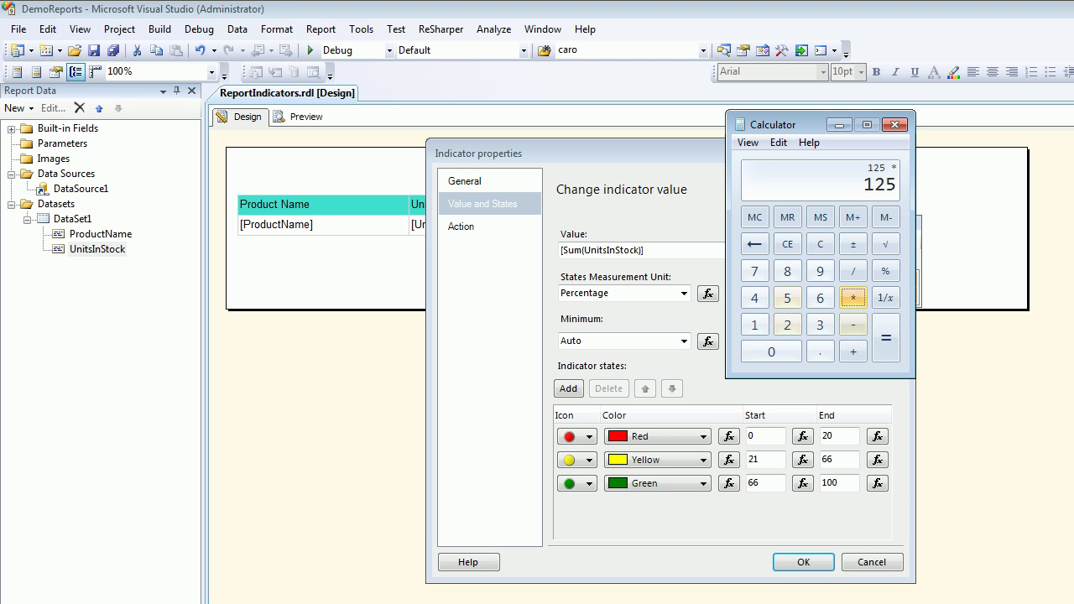
click(771, 352)
click(820, 352)
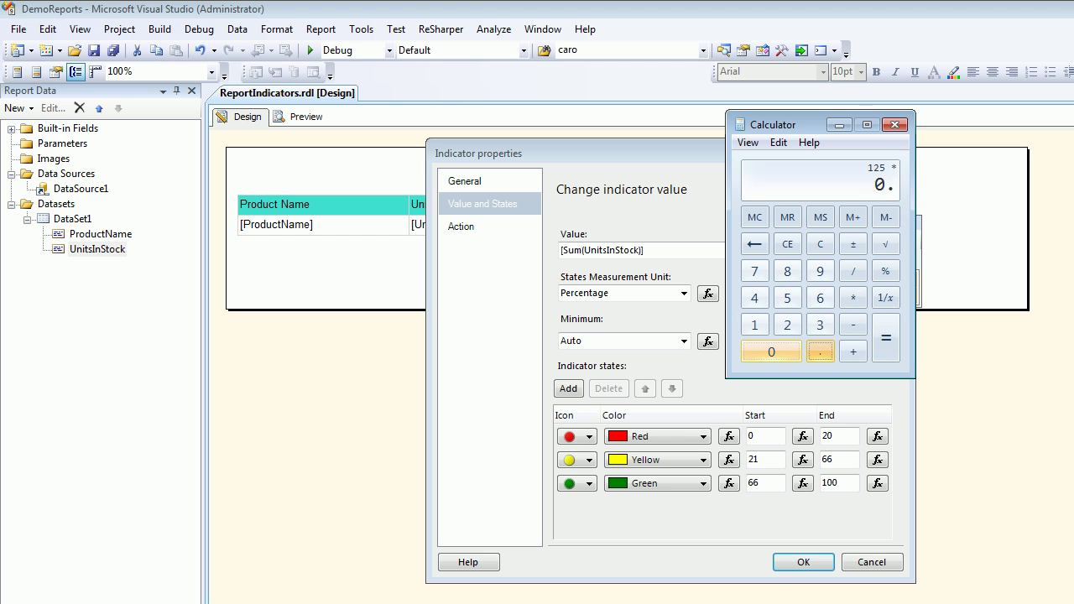
click(787, 325)
click(771, 351)
click(885, 338)
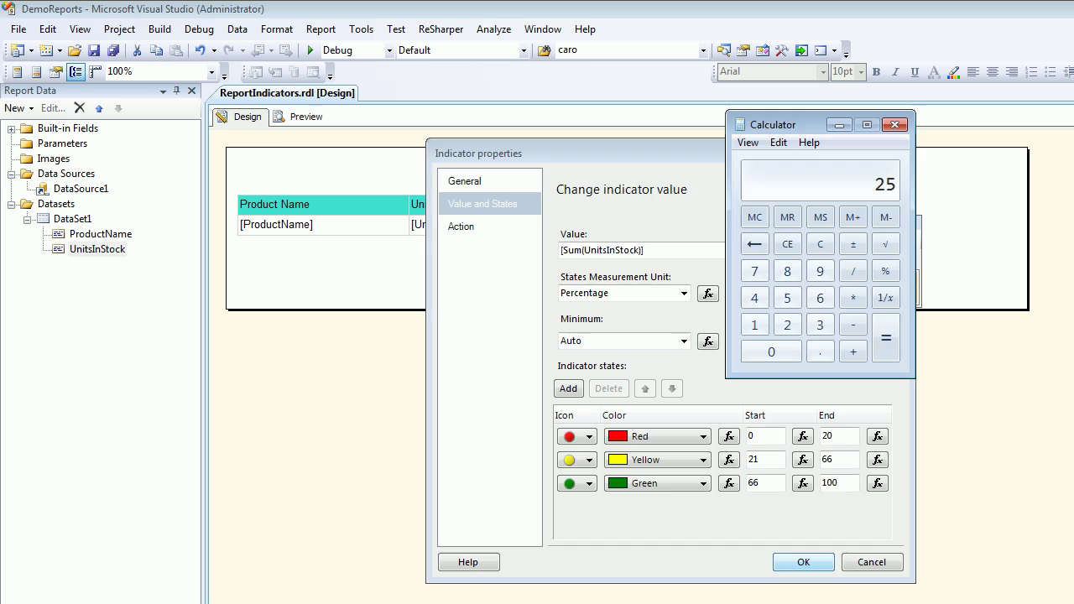
Close the indicator properties and preview the report to check its red and yellow indicators against the calculated limit
click(803, 562)
click(298, 117)
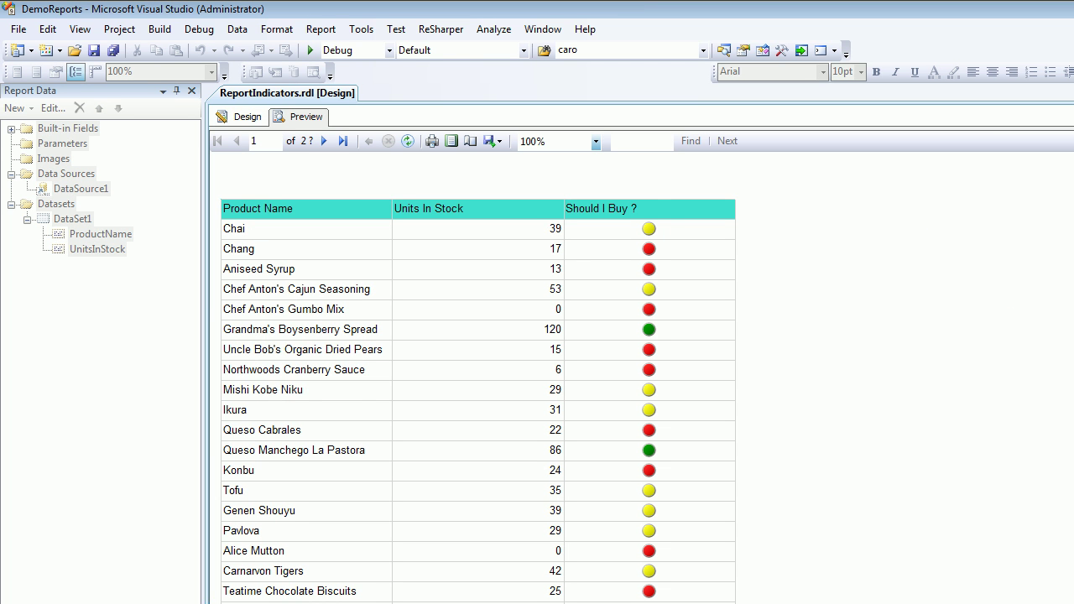
scroll(479, 378, down, 1)
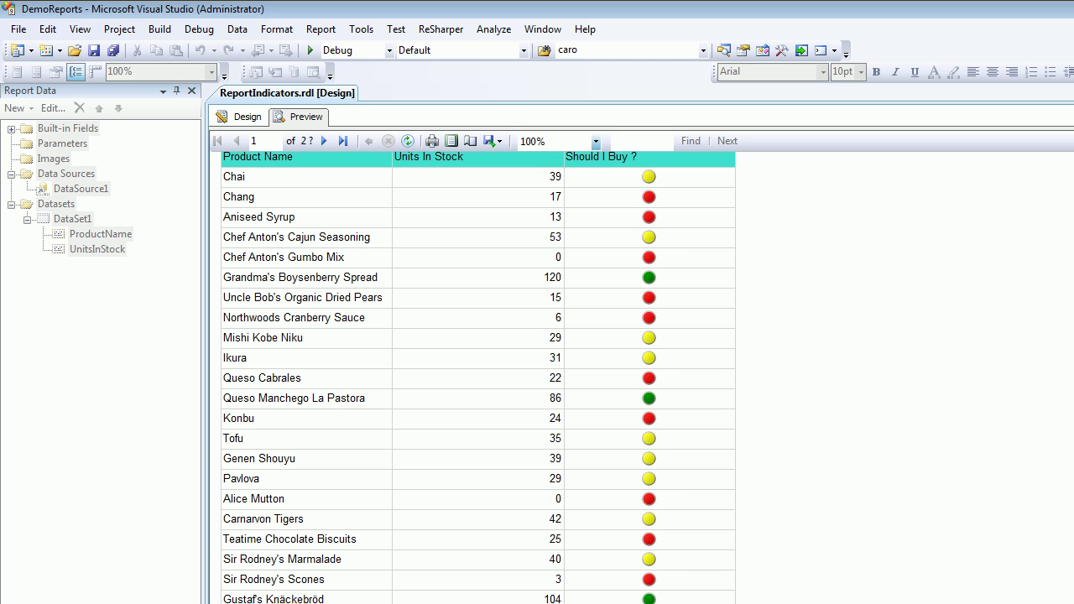
scroll(479, 377, down, 3)
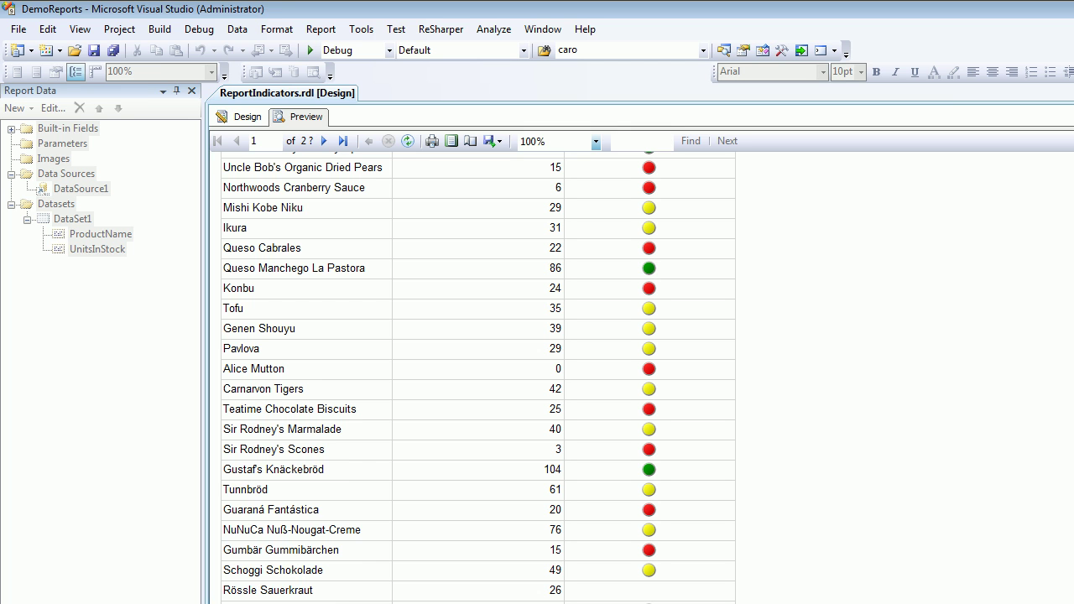
Review the available states measurement units in the indicator's Value and States settings, keep Percentage and close the properties
click(247, 117)
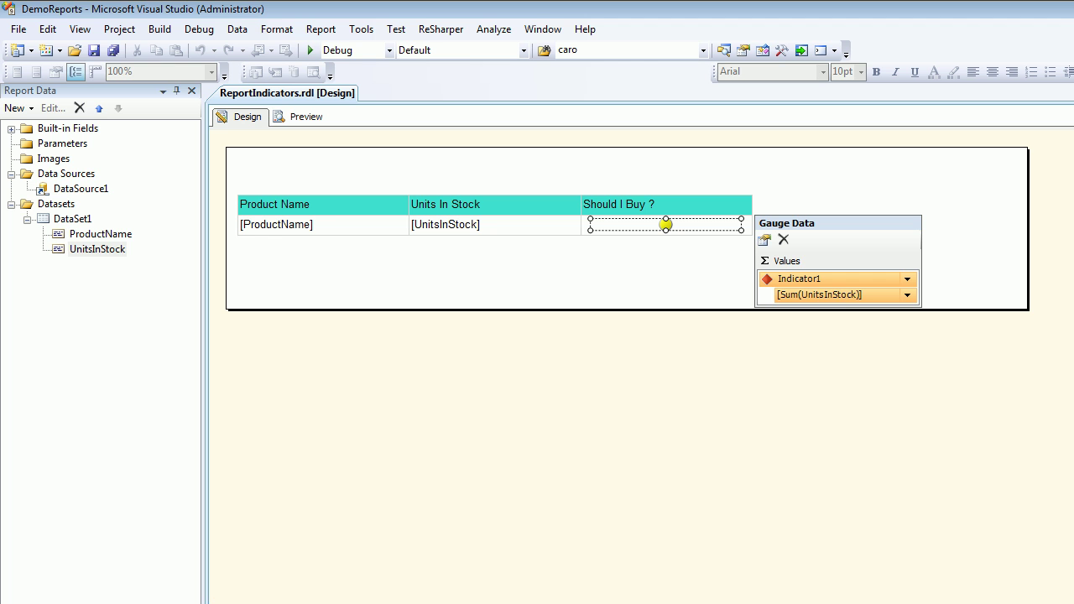
right_click(666, 224)
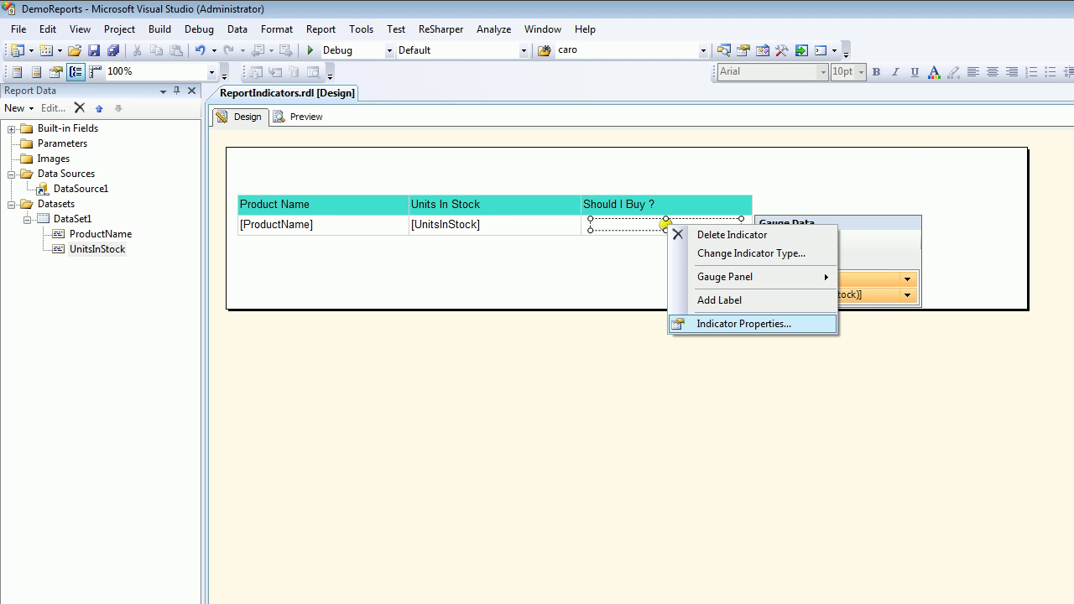
click(709, 324)
click(483, 204)
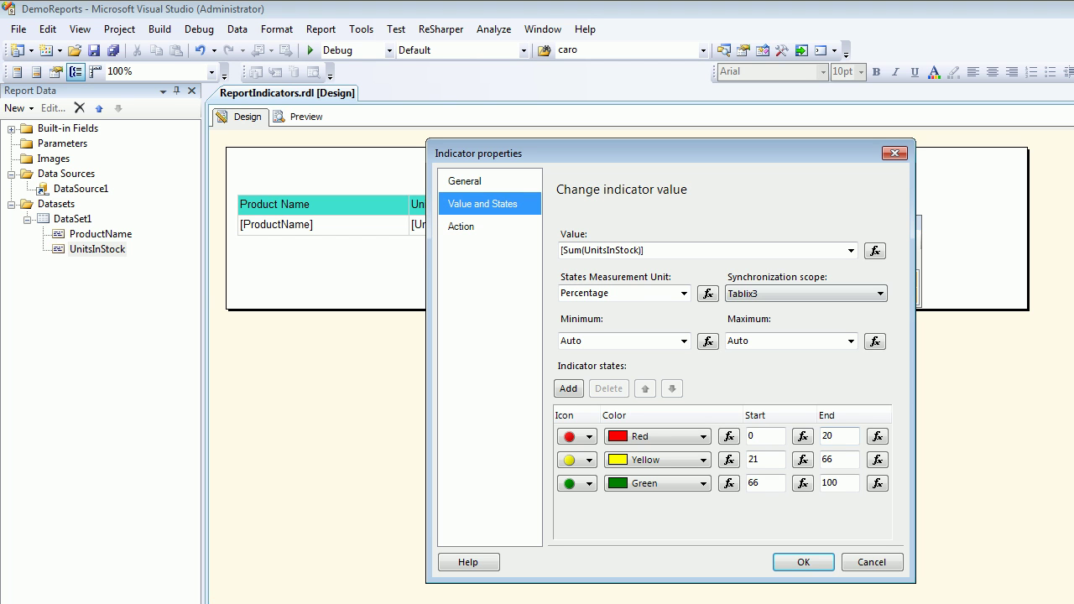
click(684, 293)
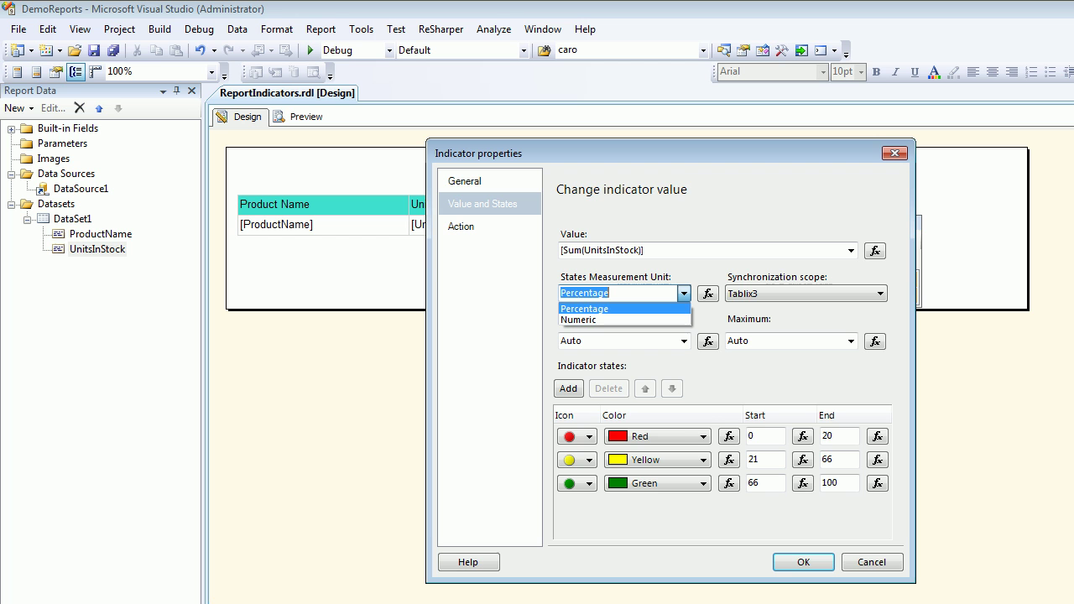
key(Escape)
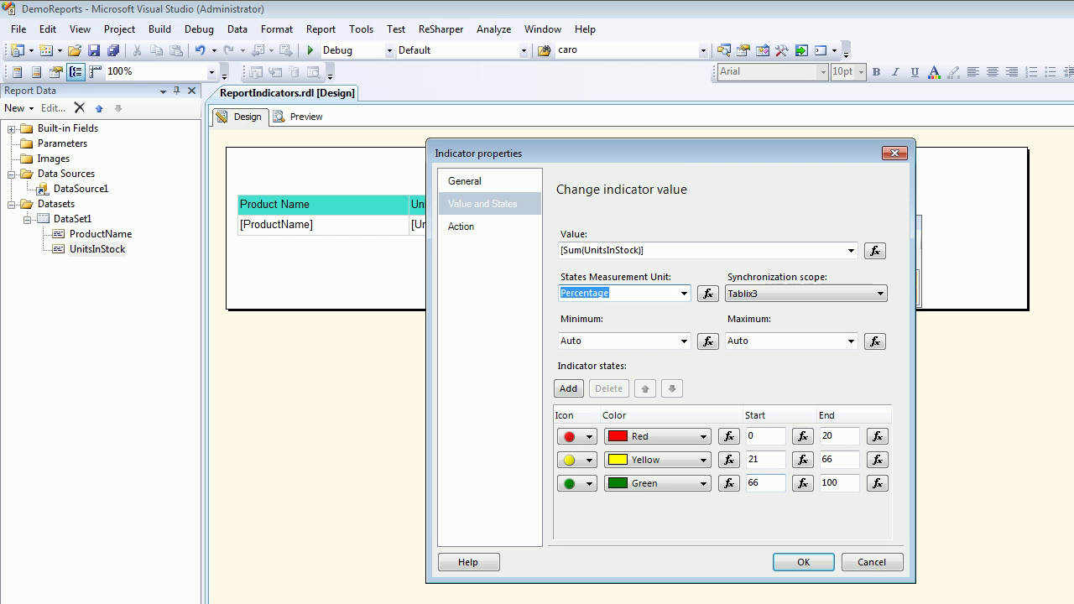
click(803, 562)
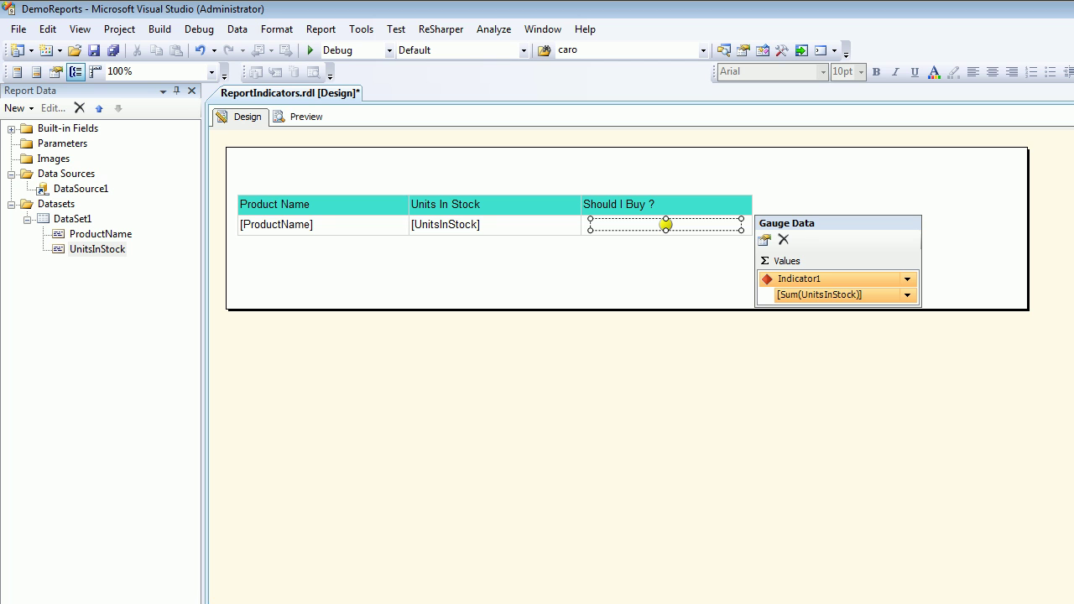